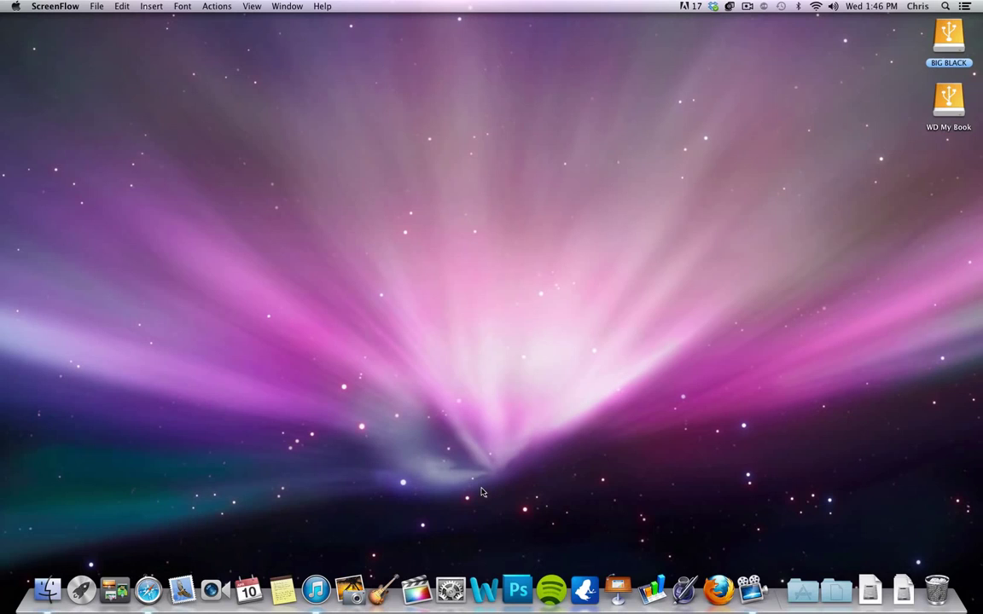
Launch GarageBand and create a Podcast-template project named 'Chris's Podcast' on the Desktop
{"action": "left_click", "coordinate": [381, 597]}
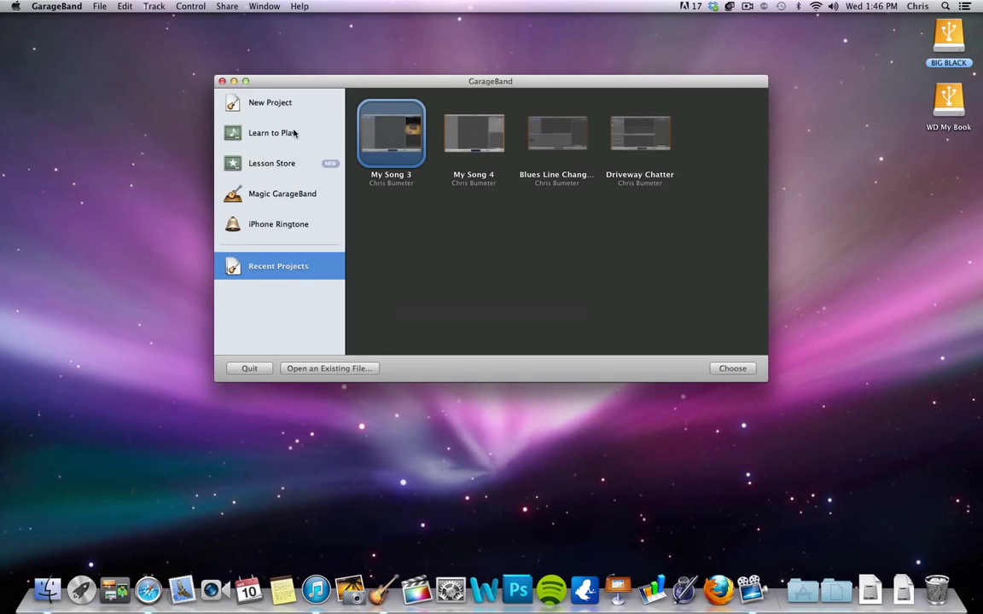
{"action": "left_click", "coordinate": [269, 109]}
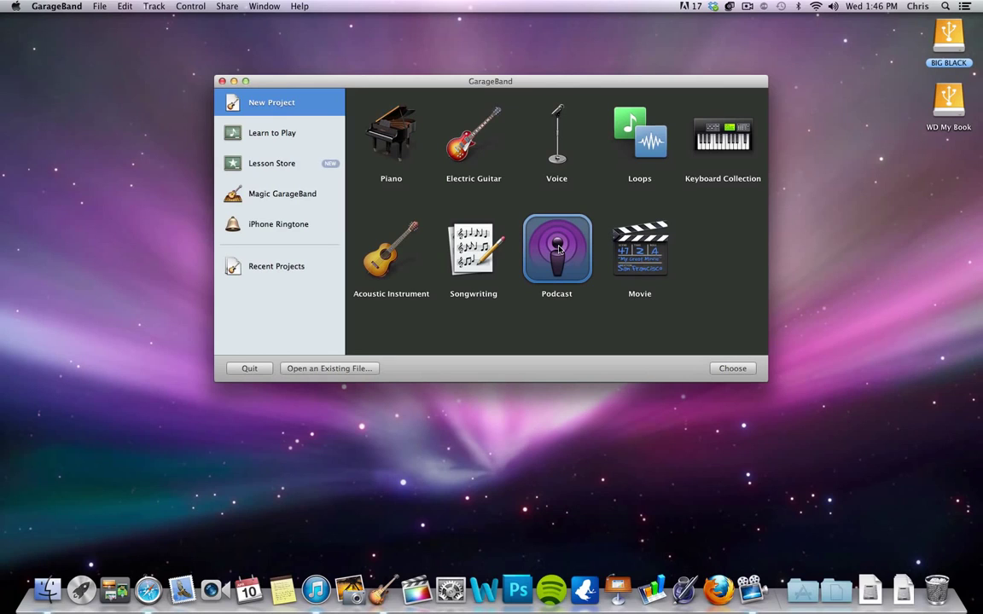
{"action": "left_click", "coordinate": [736, 368]}
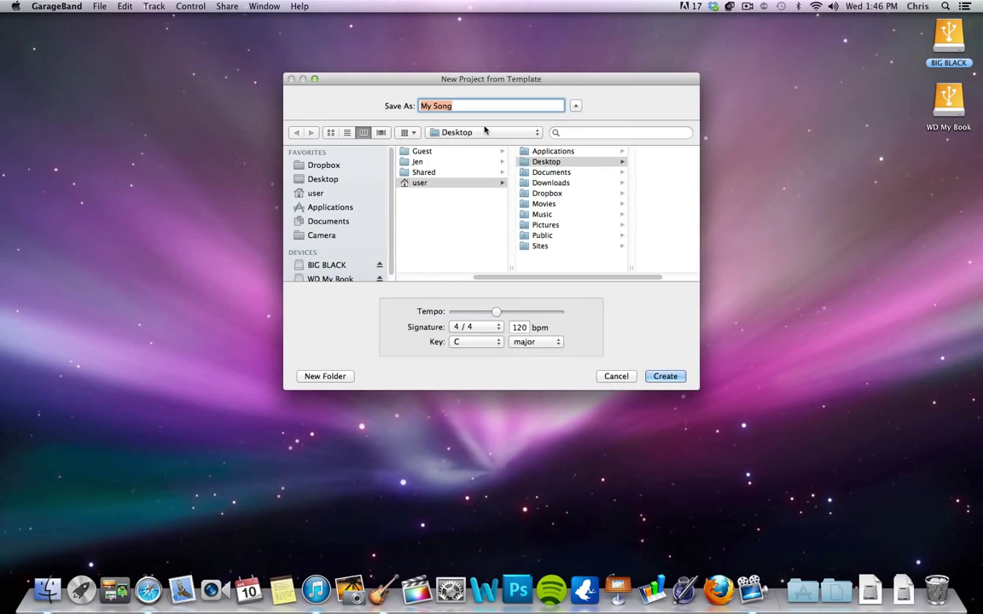
{"action": "type", "text": "Chris's Podcast"}
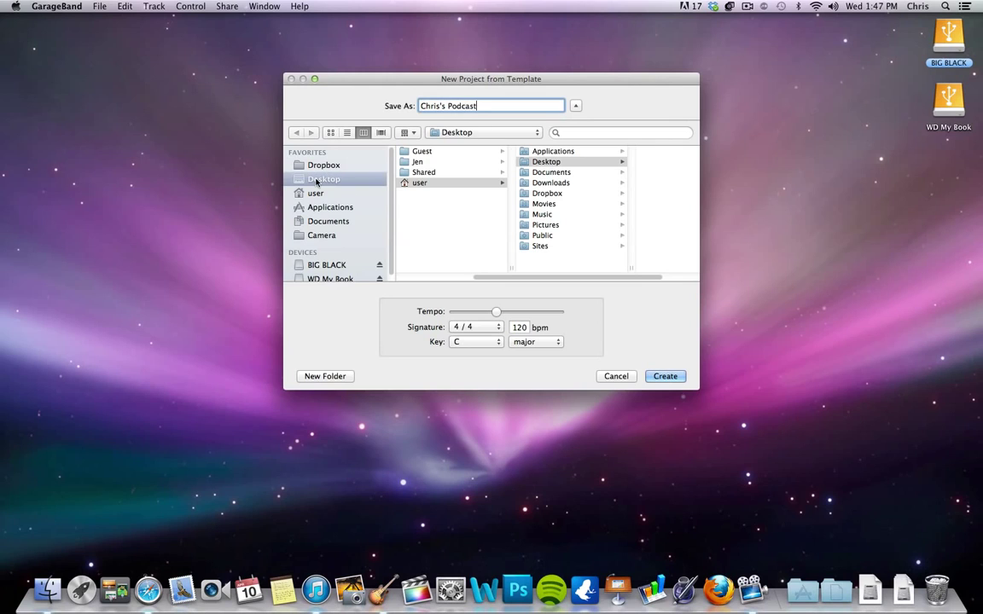
{"action": "left_click", "coordinate": [678, 376]}
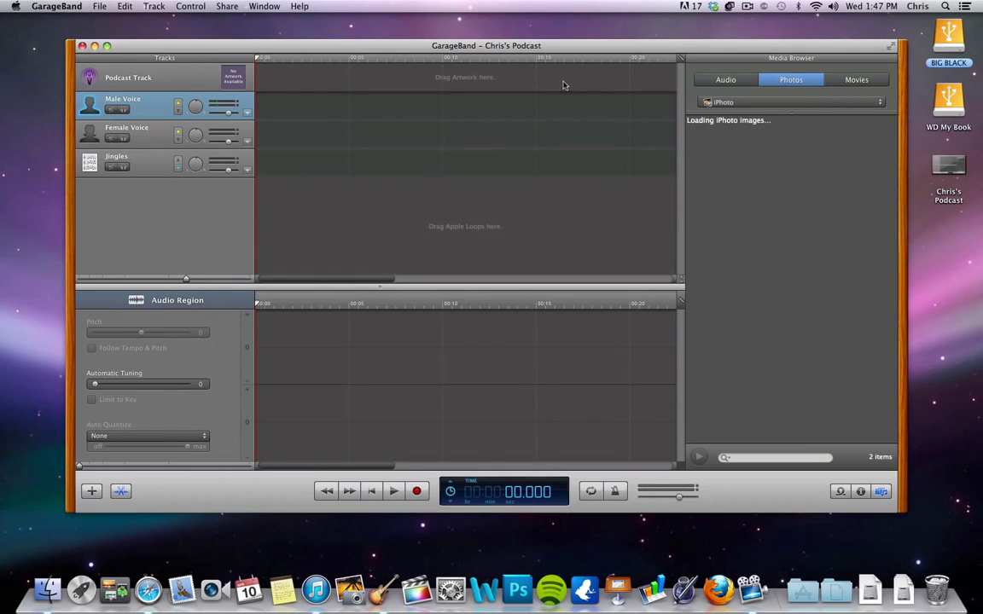
Open the podcast track's Track Info, keep Parental Advisory at None, and select the Description field
{"action": "left_click", "coordinate": [735, 82]}
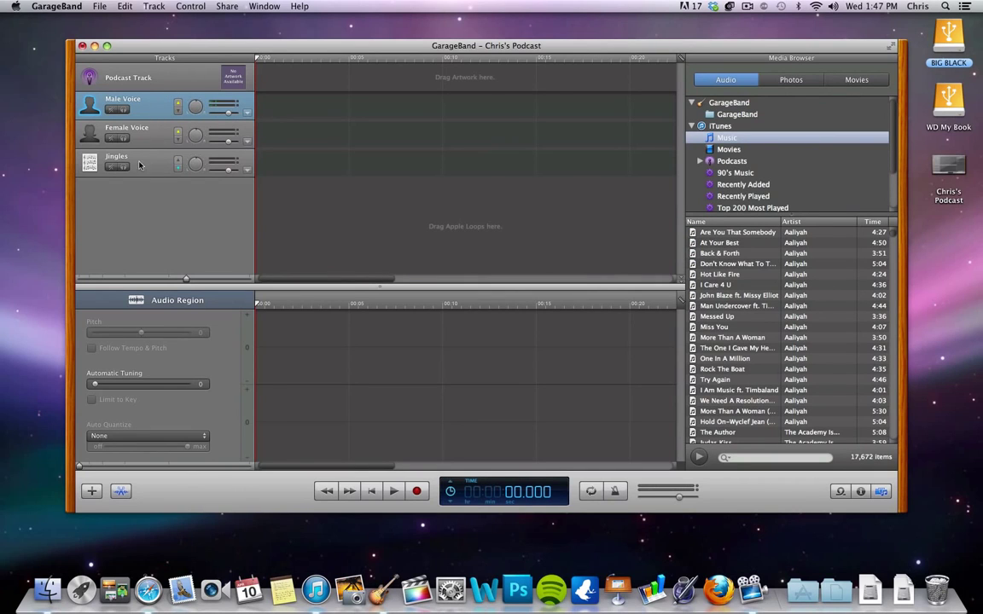
{"action": "left_click", "coordinate": [154, 80]}
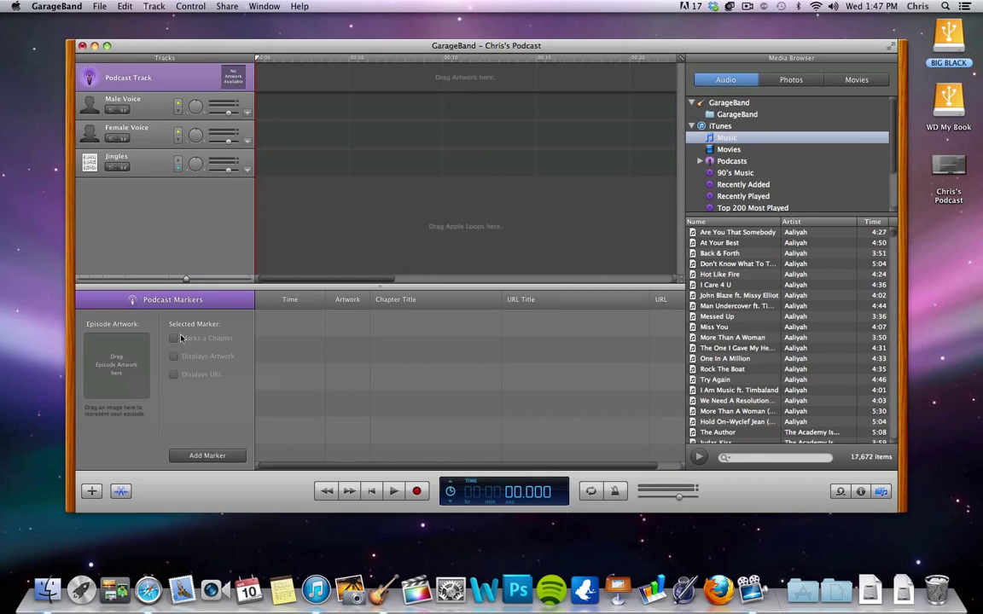
{"action": "double_click", "coordinate": [182, 79]}
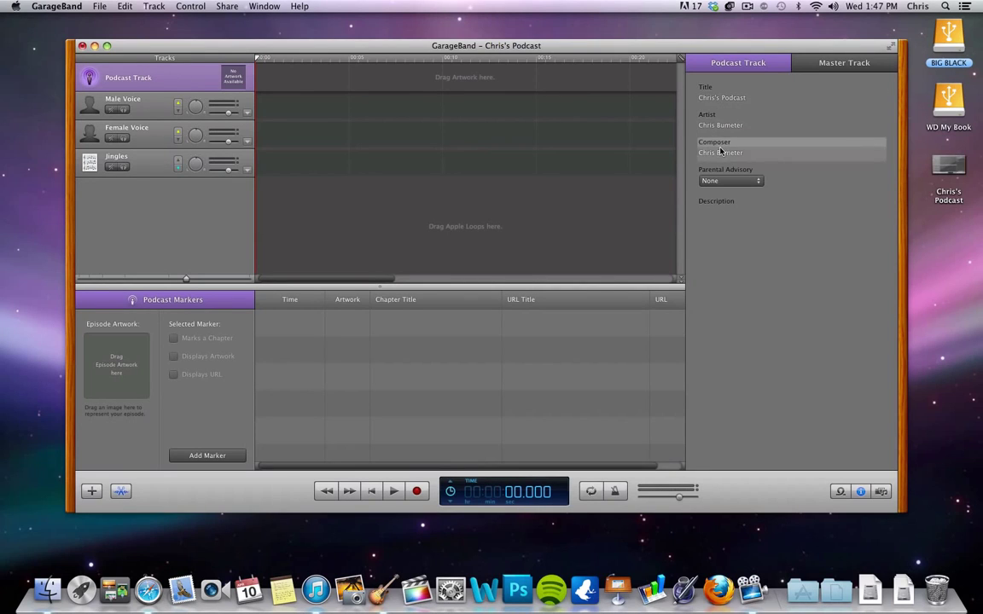
{"action": "left_click", "coordinate": [727, 182]}
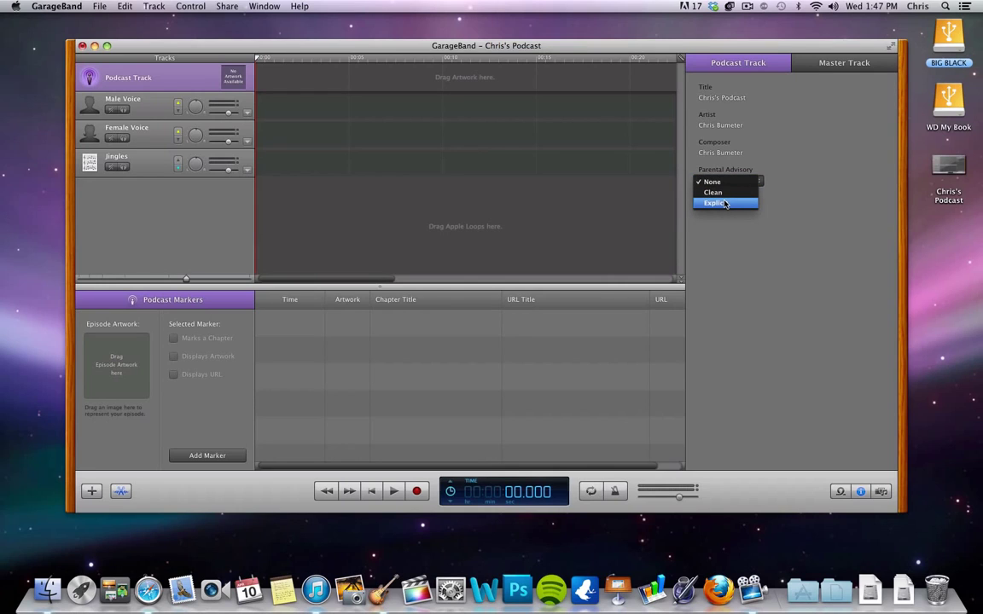
{"action": "left_click", "coordinate": [828, 157]}
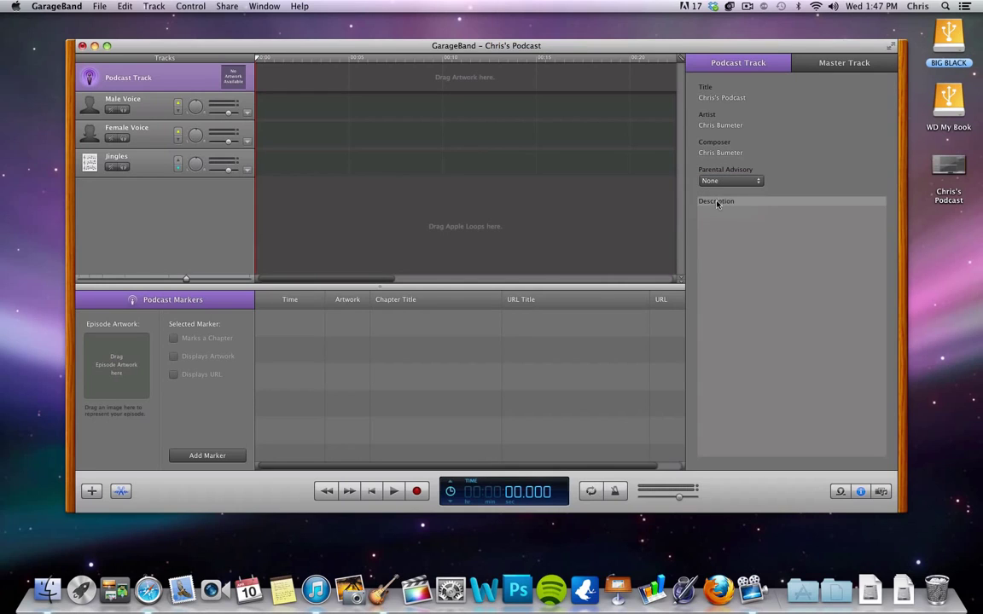
{"action": "left_click", "coordinate": [718, 211]}
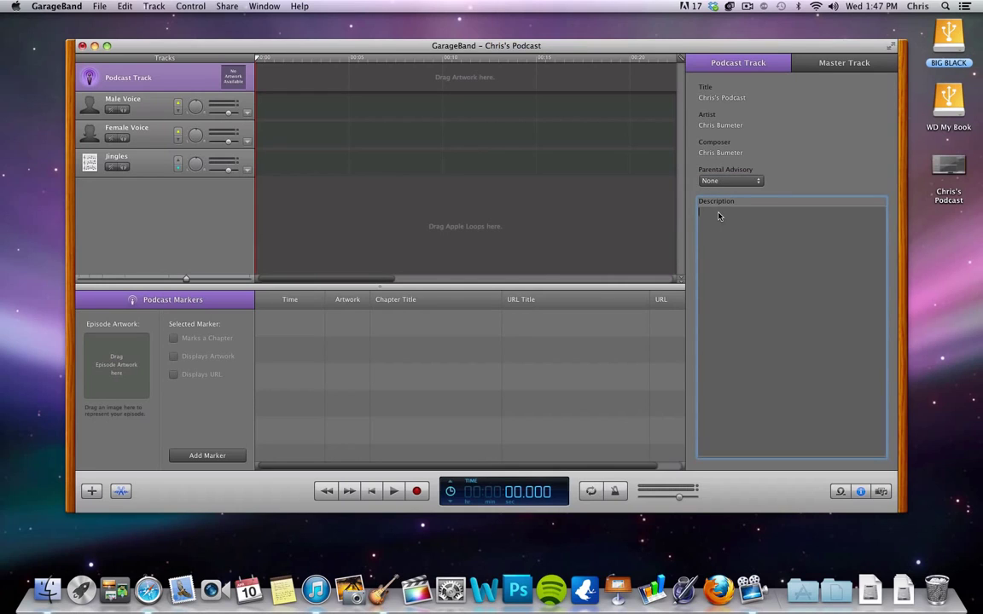
Delete the Female Voice track and reselect the Male Voice track
{"action": "left_click", "coordinate": [151, 108]}
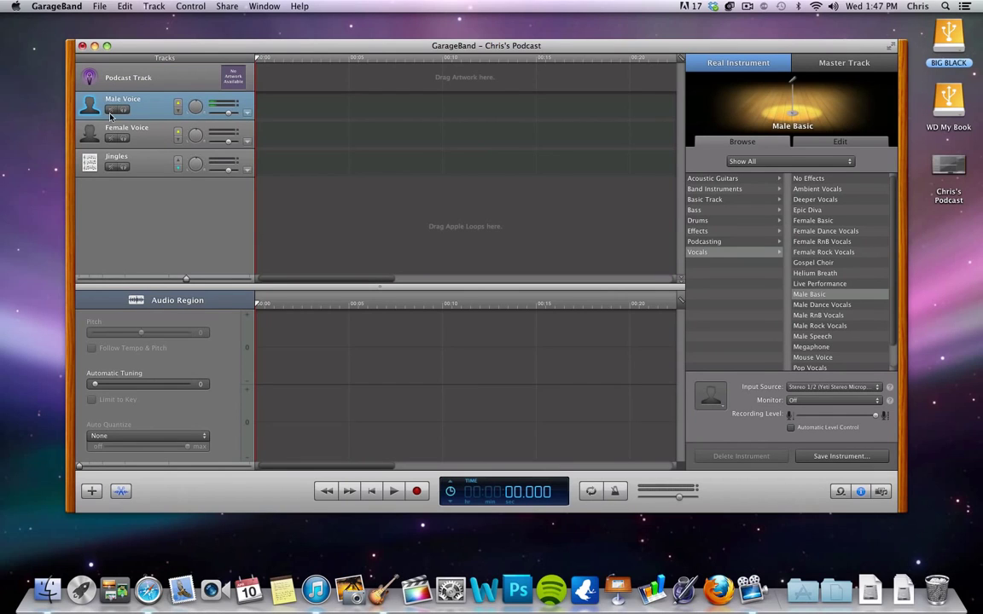
{"action": "left_click", "coordinate": [140, 128]}
{"action": "left_click", "coordinate": [134, 127]}
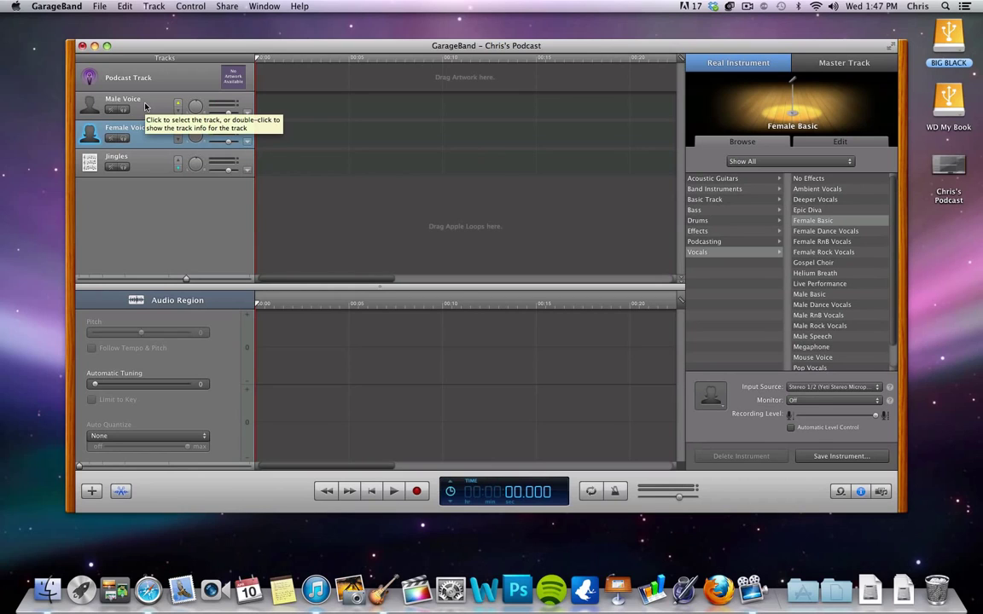
{"action": "left_click", "coordinate": [133, 102]}
{"action": "left_click", "coordinate": [142, 132]}
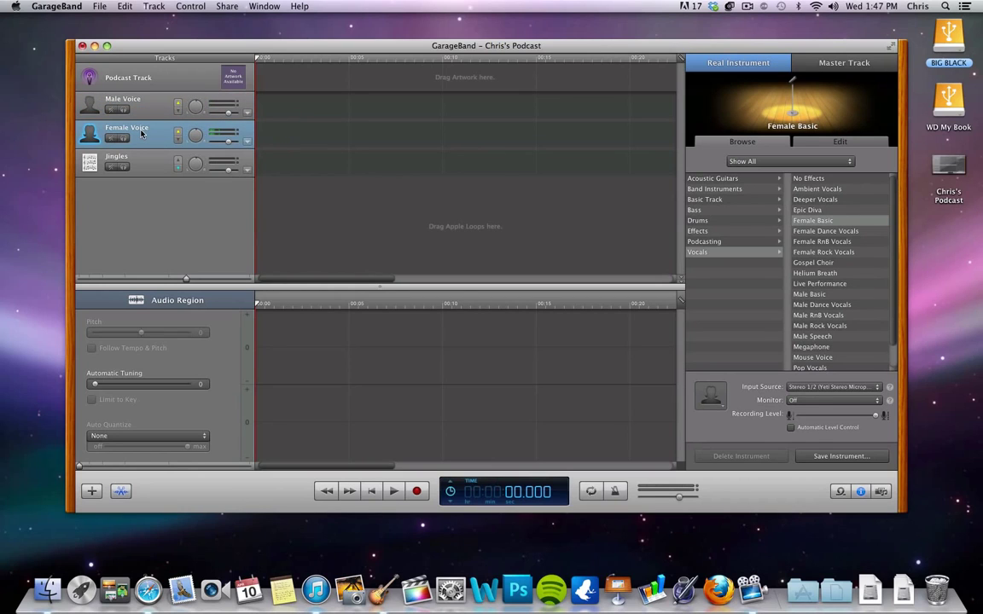
{"action": "key", "text": "super+BackSpace"}
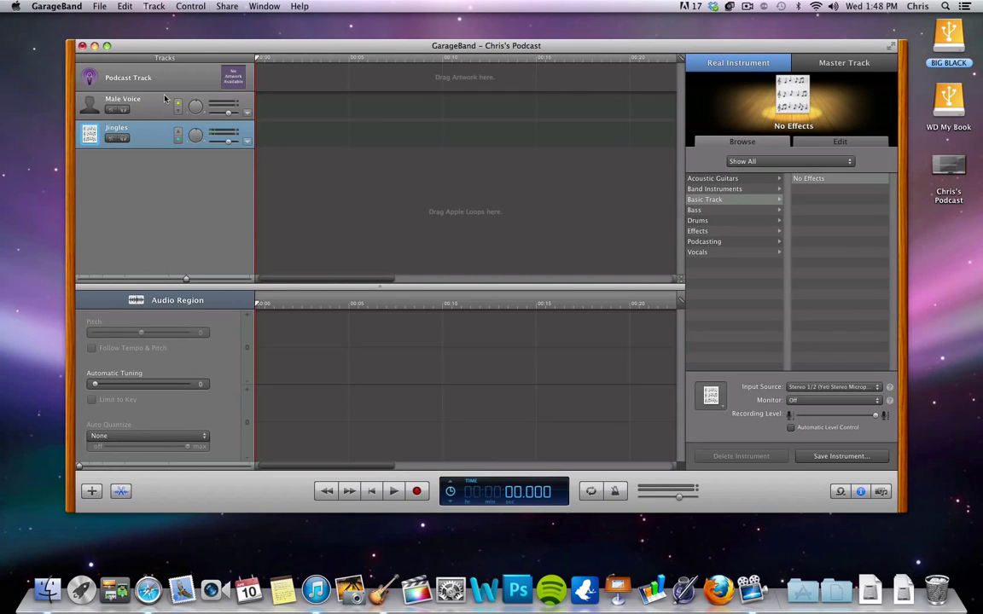
{"action": "left_click", "coordinate": [154, 104]}
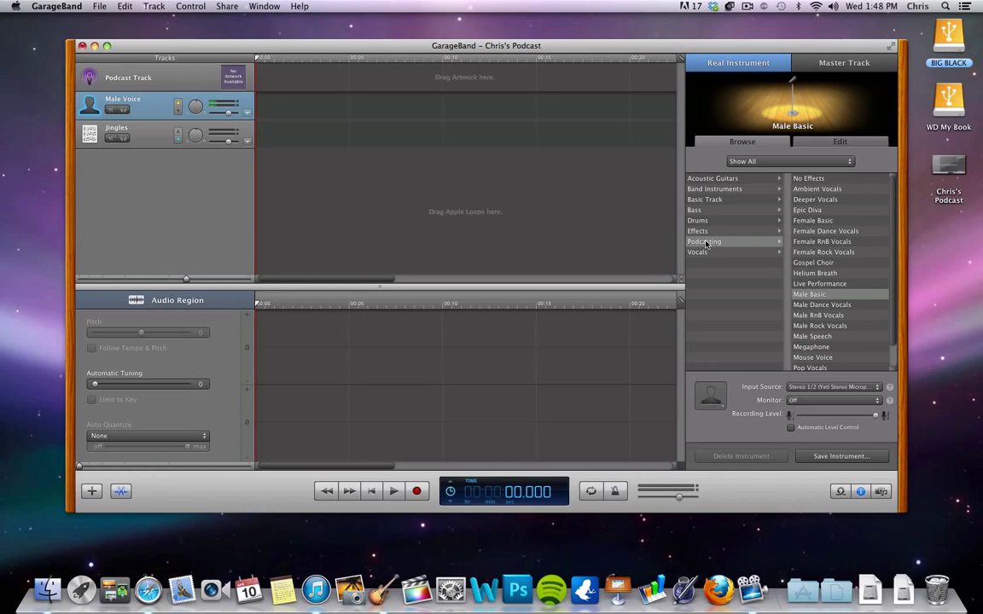
List the Podcasting voice presets in the Real Instrument browser with Male Voice selected
{"action": "left_click", "coordinate": [704, 241]}
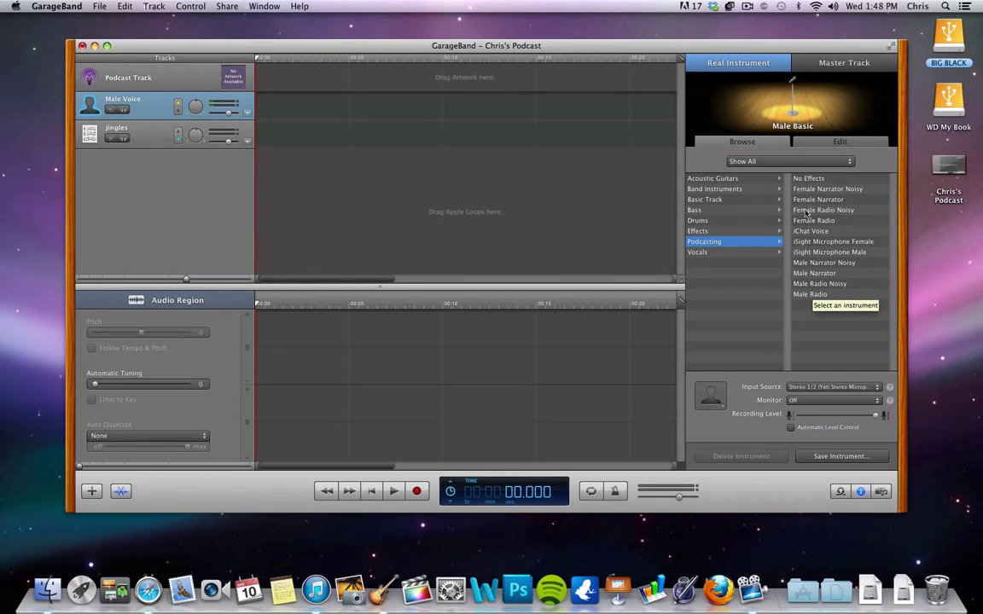
{"action": "left_click", "coordinate": [155, 108]}
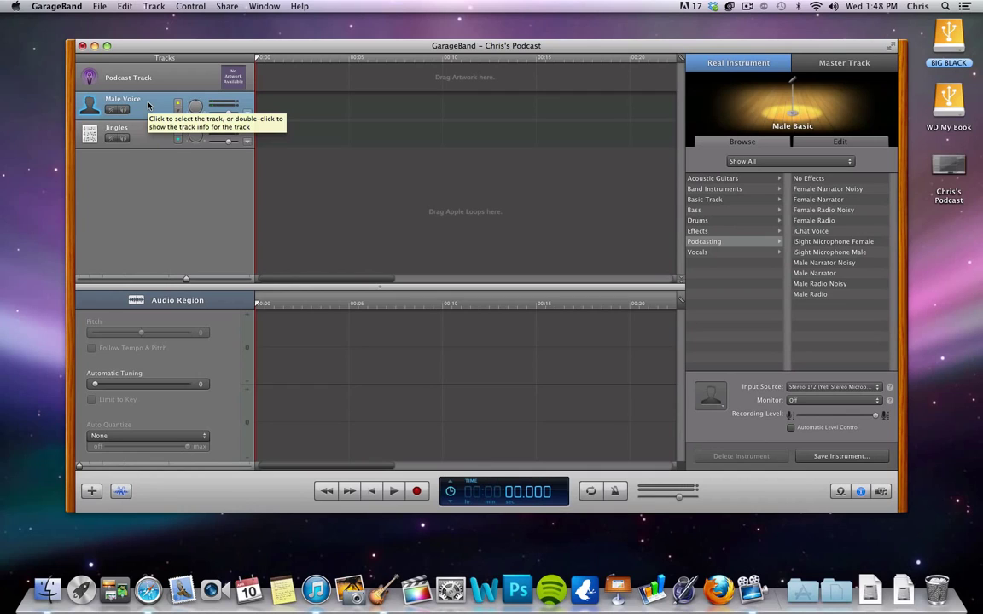
{"action": "left_click", "coordinate": [133, 127]}
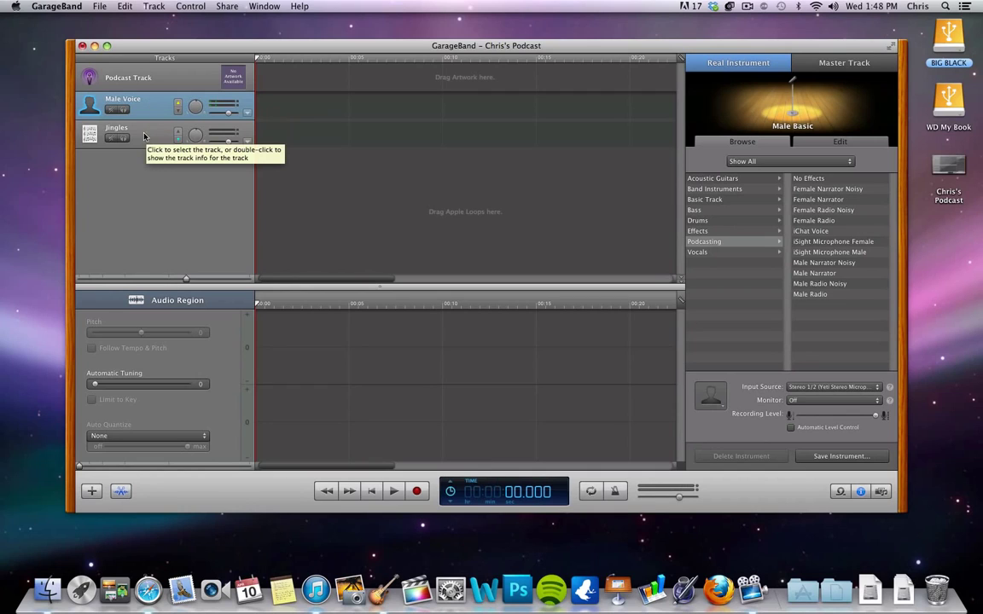
{"action": "left_click", "coordinate": [146, 107]}
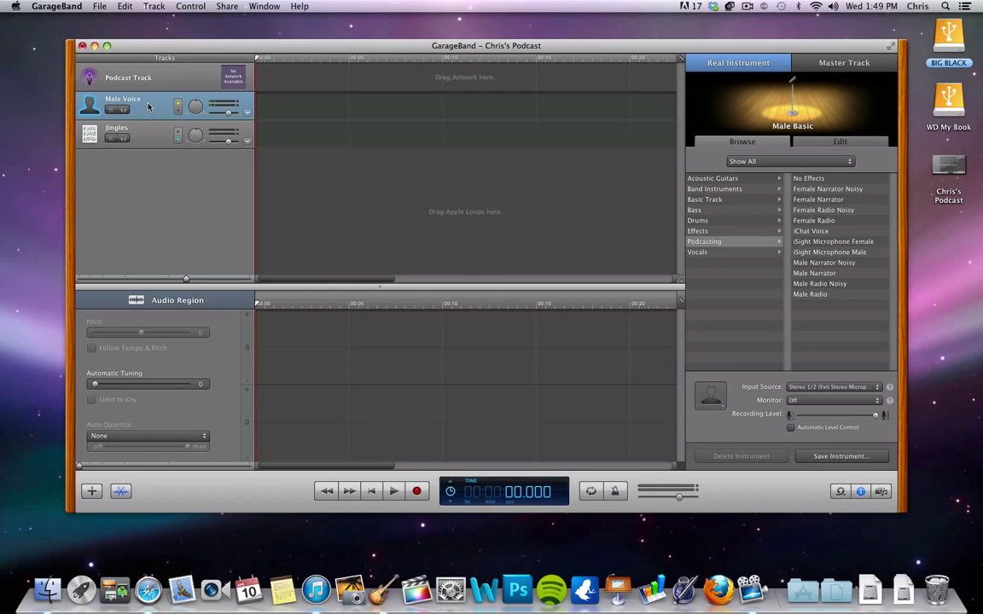
{"action": "left_click", "coordinate": [65, 6]}
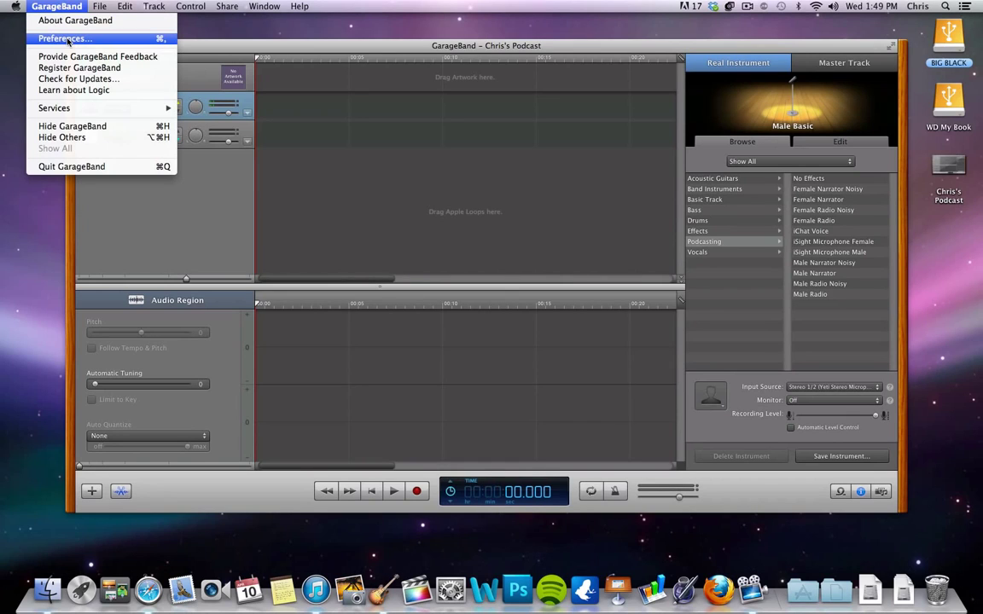
{"action": "left_click", "coordinate": [68, 39]}
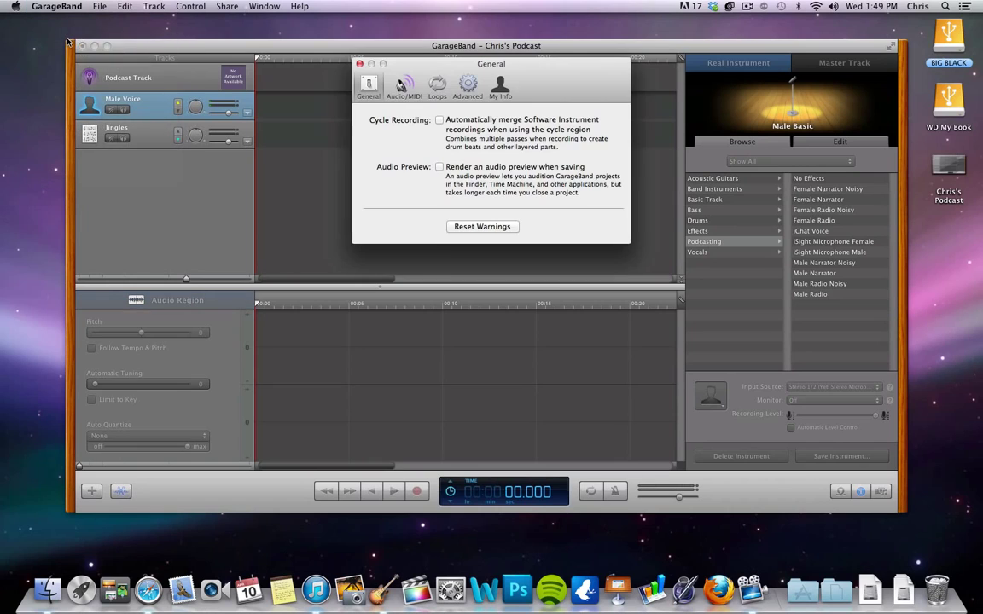
{"action": "left_click", "coordinate": [403, 85]}
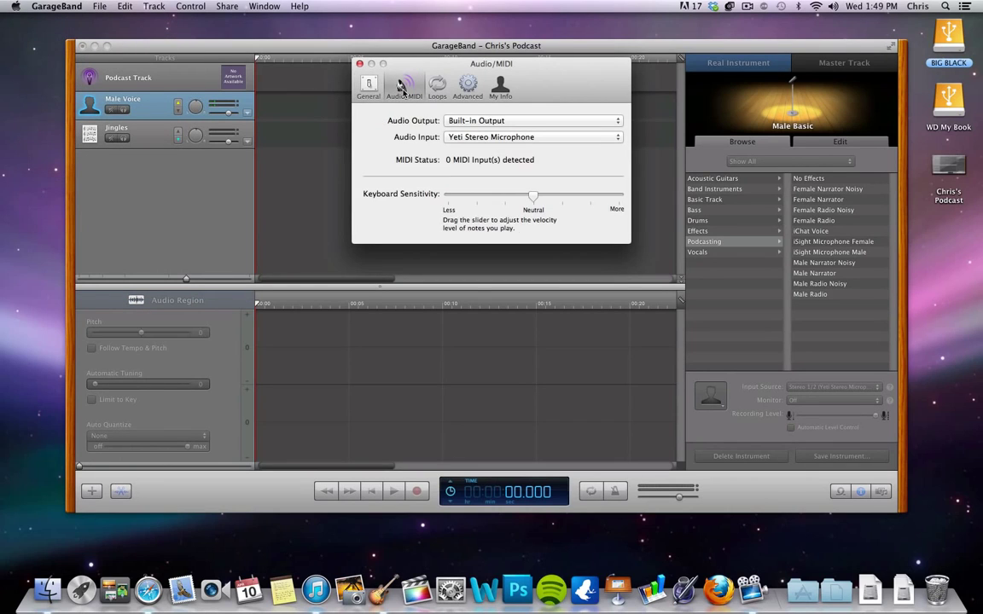
{"action": "left_click", "coordinate": [492, 140]}
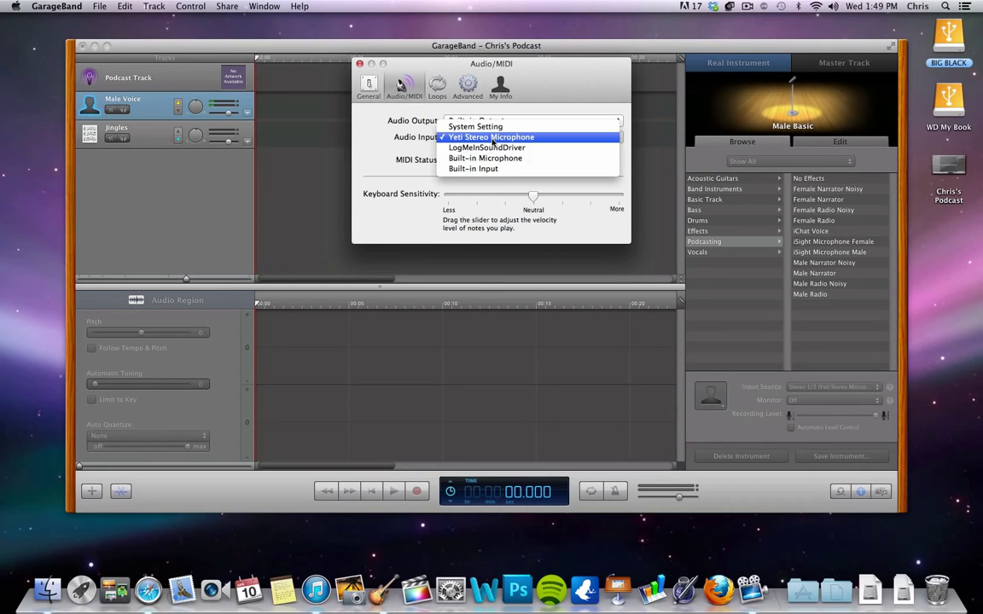
{"action": "left_click", "coordinate": [491, 134]}
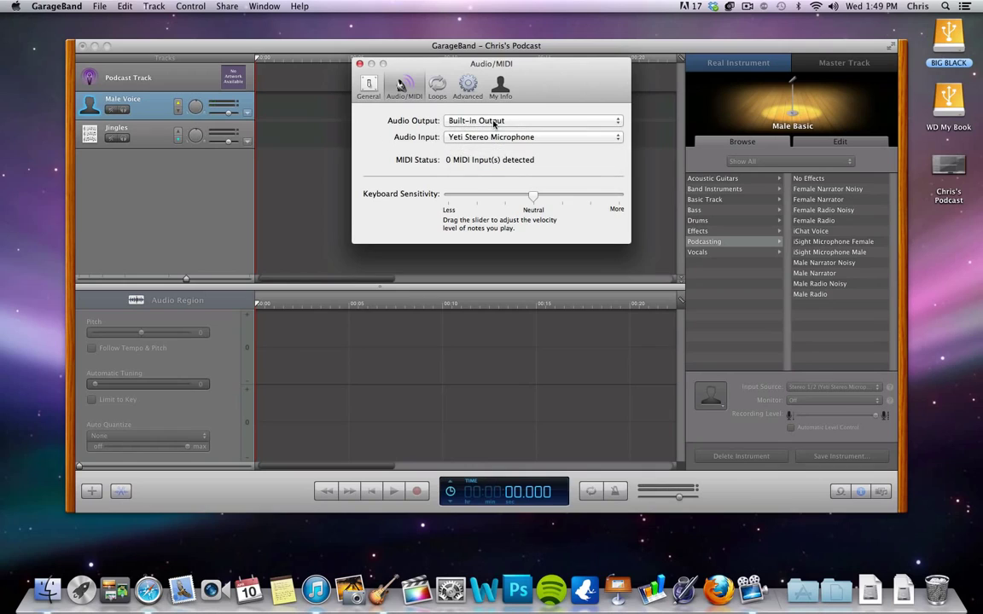
{"action": "left_click", "coordinate": [493, 124]}
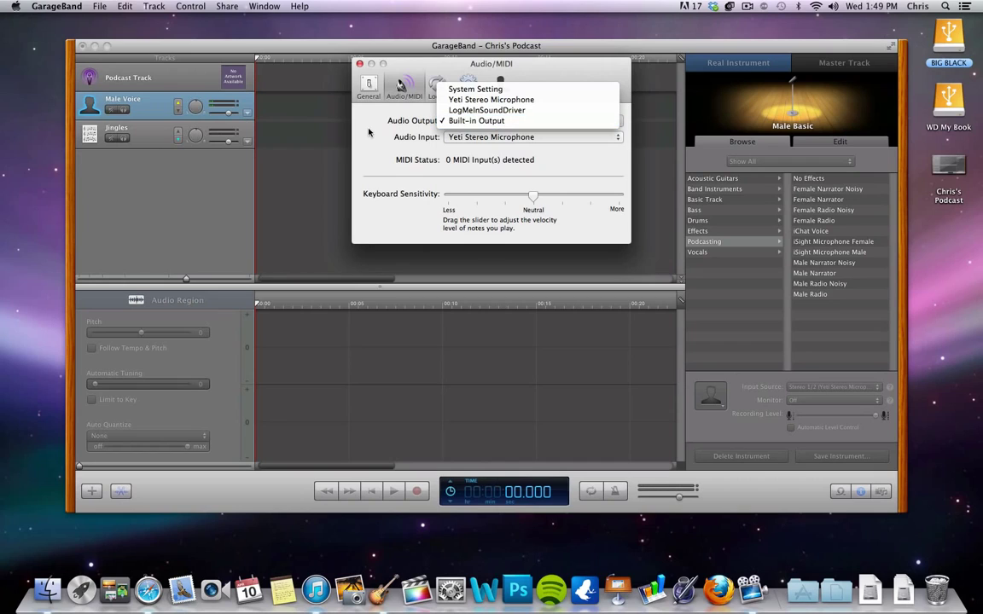
{"action": "left_click", "coordinate": [333, 120]}
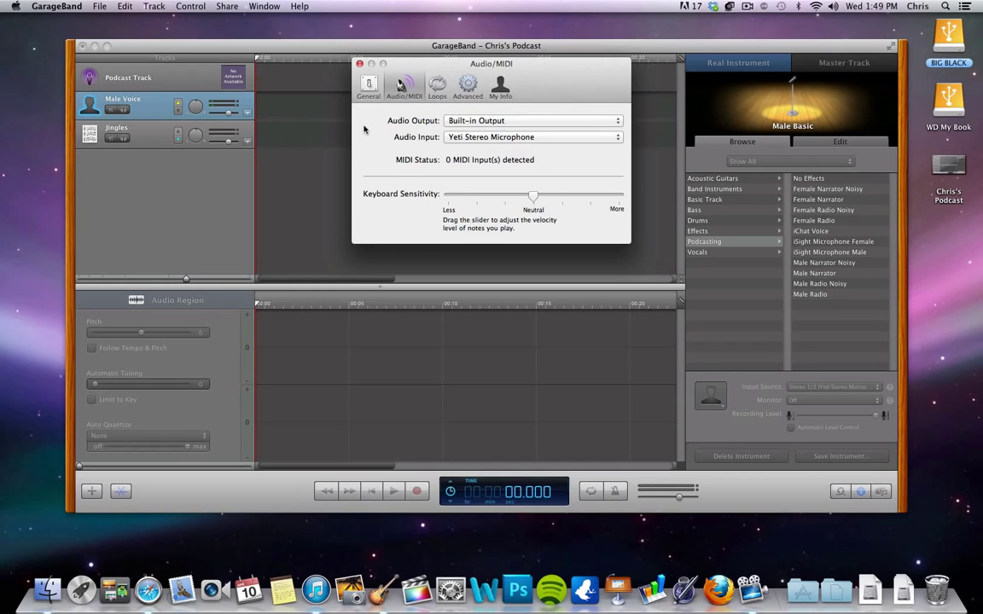
{"action": "left_click", "coordinate": [359, 65]}
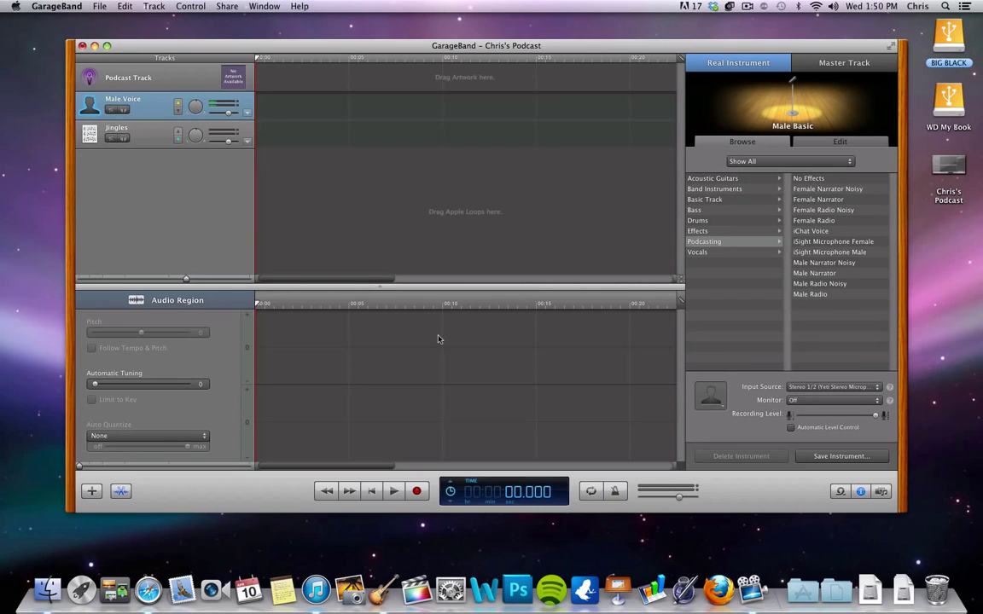
Record a roughly ten-second Male Voice take and nudge the region slightly later
{"action": "left_click", "coordinate": [417, 492]}
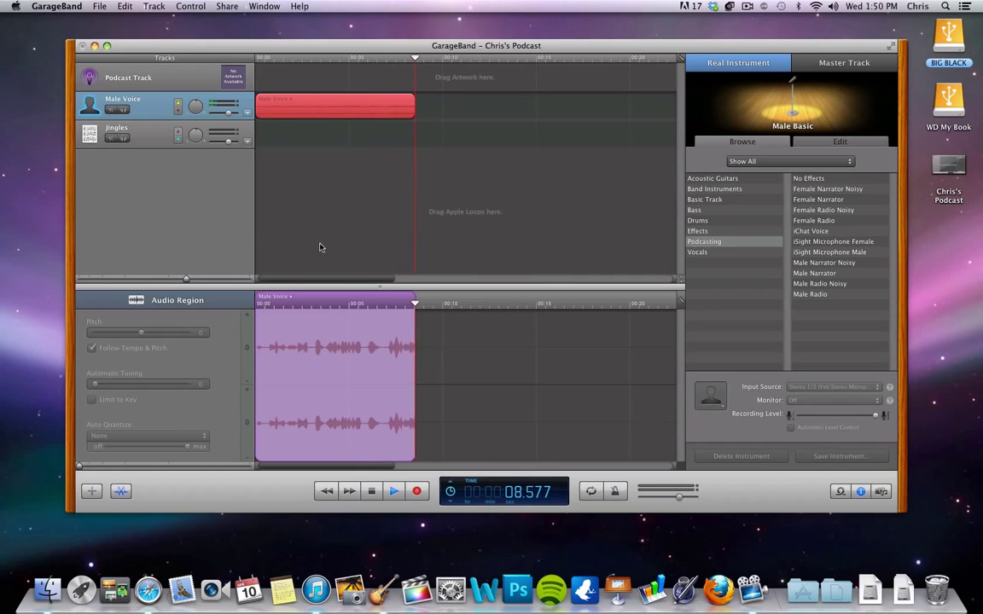
{"action": "key", "text": "space"}
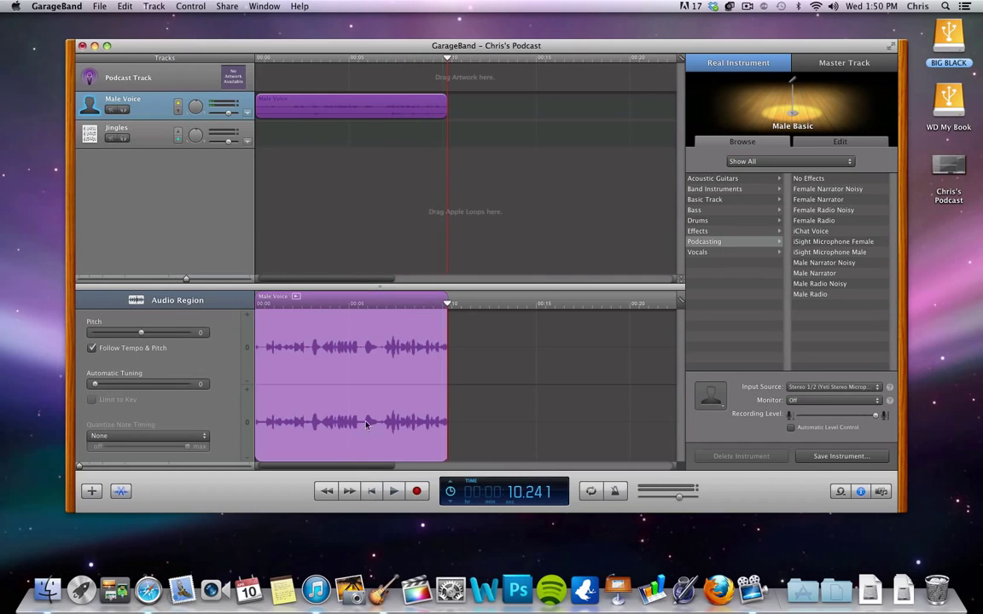
{"action": "left_click_drag", "start_coordinate": [335, 111], "coordinate": [362, 112]}
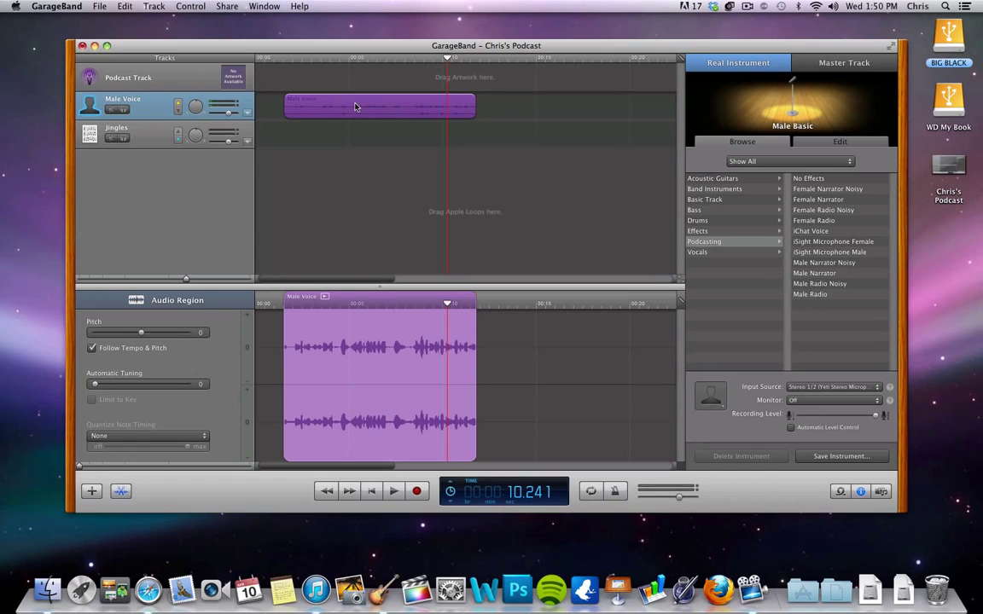
{"action": "left_click", "coordinate": [151, 136]}
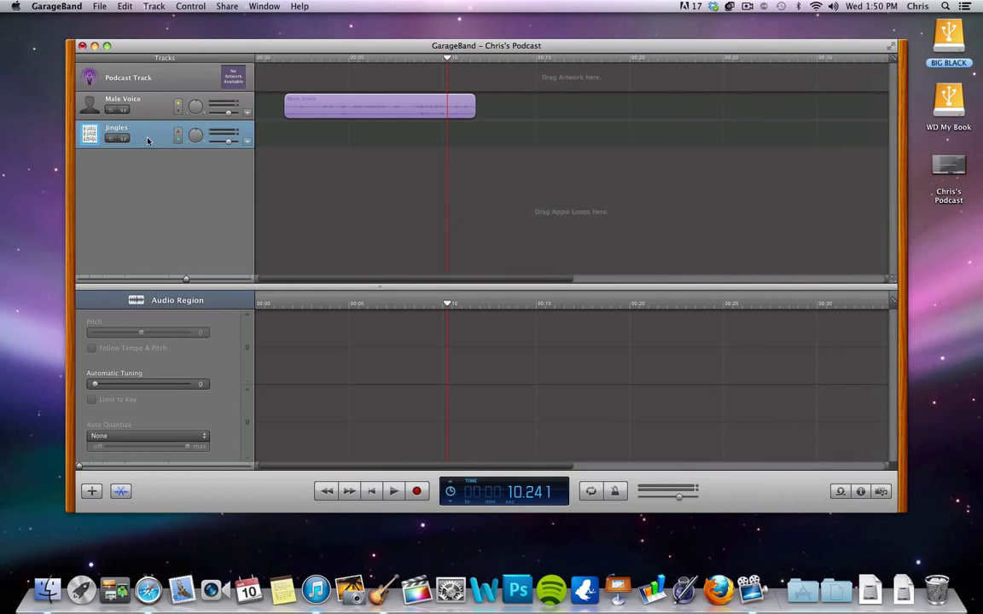
Show the Loop Browser, preview stingers and animal effects, then list Jingles > Rock/Blues
{"action": "left_click", "coordinate": [152, 106]}
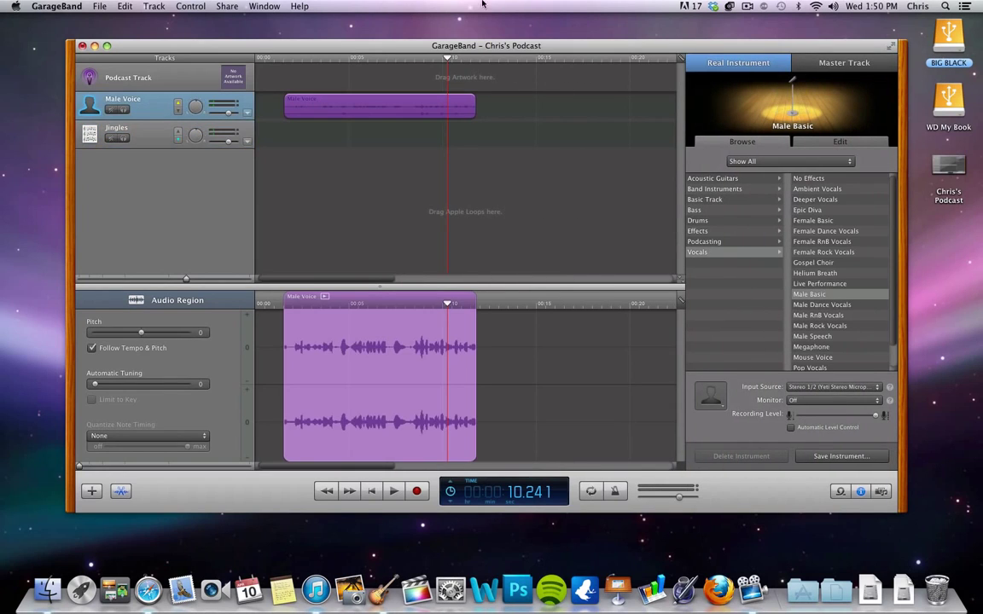
{"action": "left_click", "coordinate": [189, 6]}
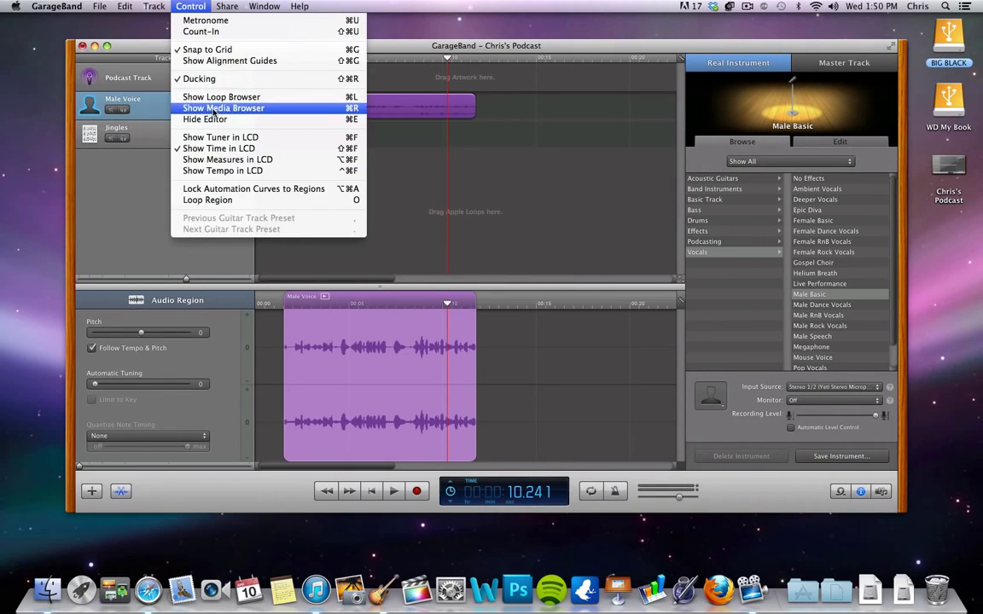
{"action": "left_click", "coordinate": [220, 97]}
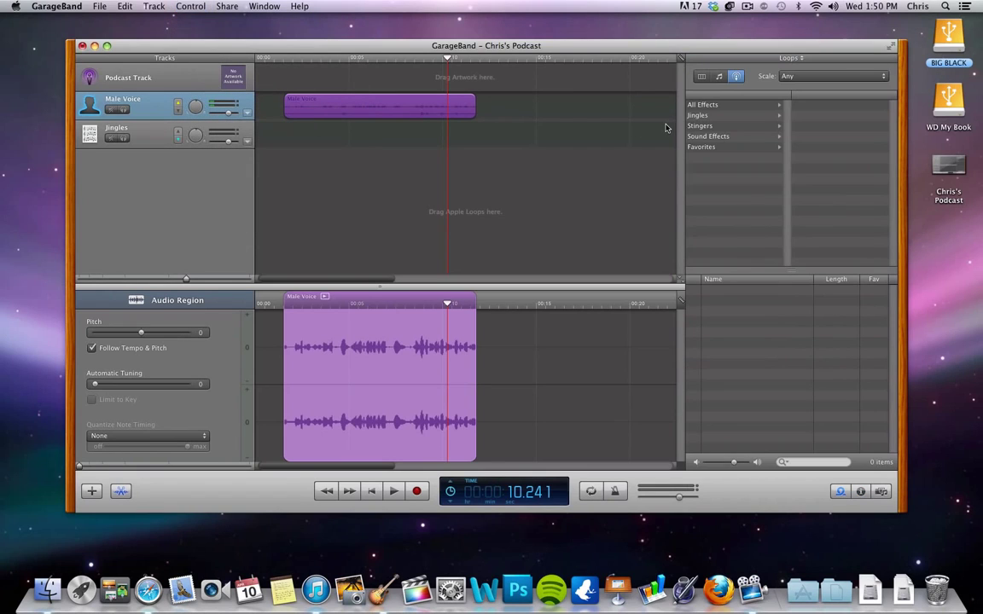
{"action": "left_click", "coordinate": [697, 115]}
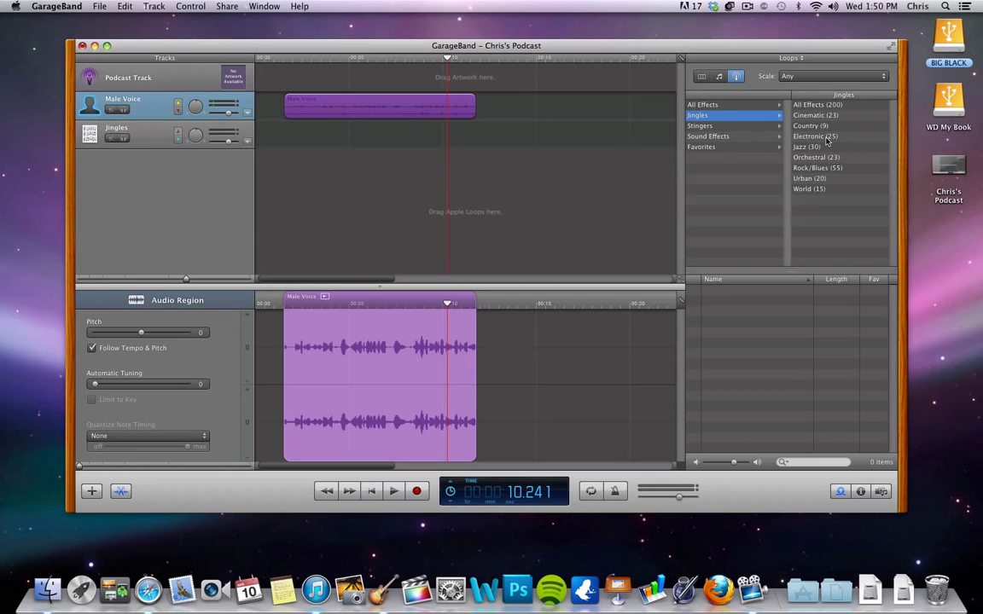
{"action": "left_click", "coordinate": [699, 126]}
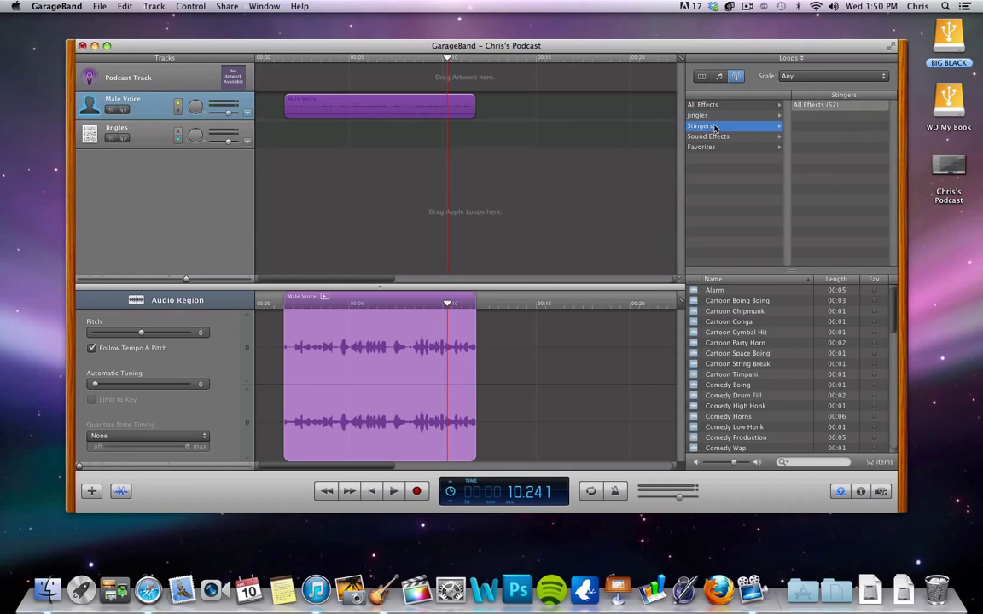
{"action": "left_click", "coordinate": [730, 321]}
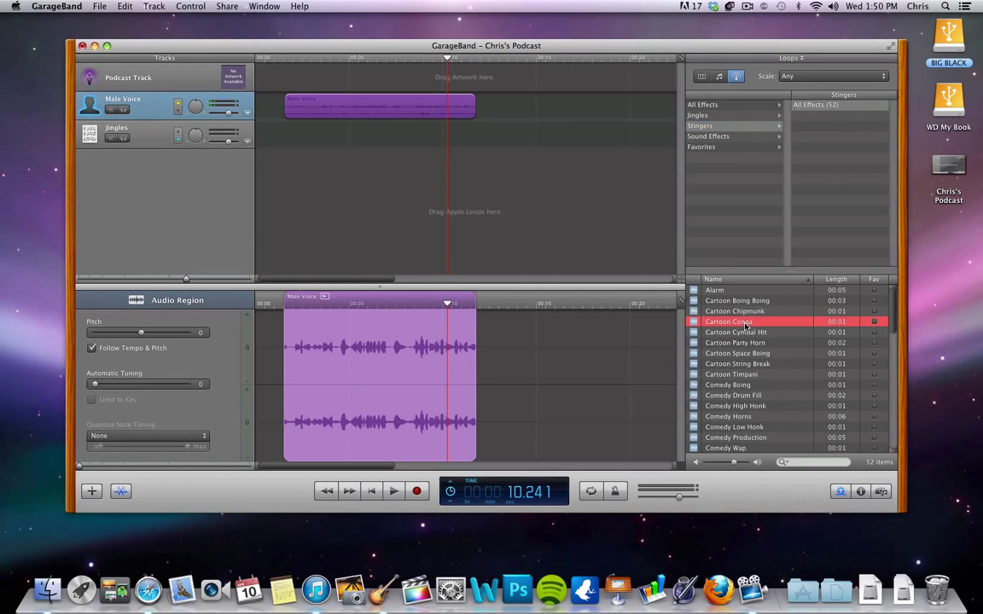
{"action": "left_click", "coordinate": [737, 386]}
{"action": "left_click", "coordinate": [708, 137]}
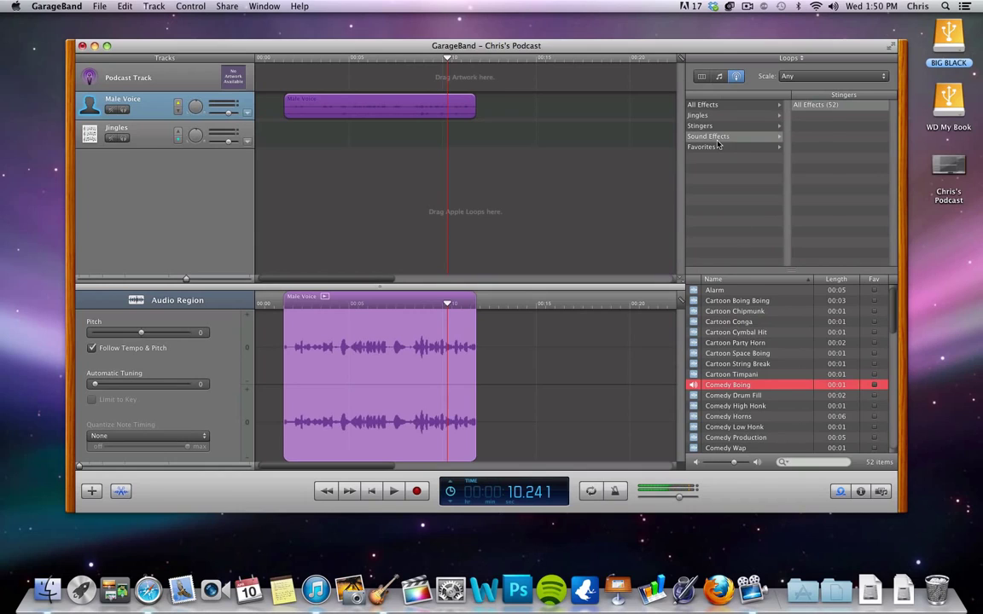
{"action": "left_click", "coordinate": [806, 126]}
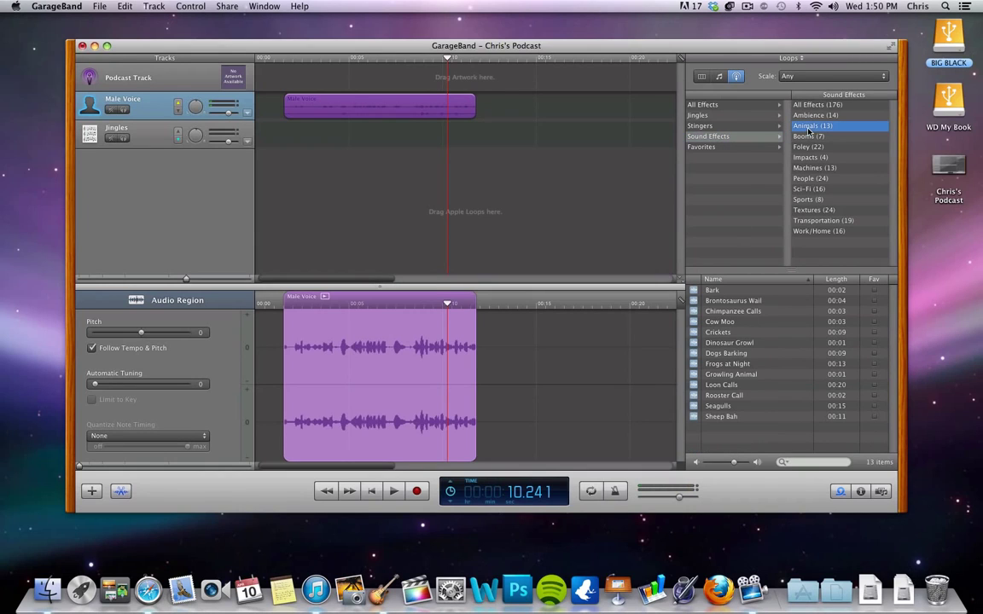
{"action": "left_click", "coordinate": [731, 312]}
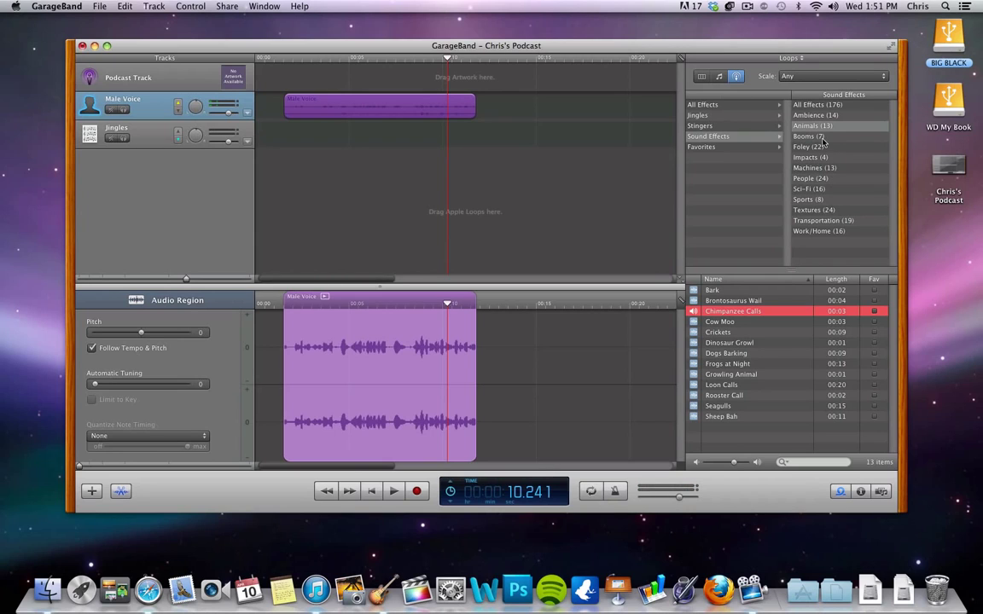
{"action": "left_click", "coordinate": [699, 115]}
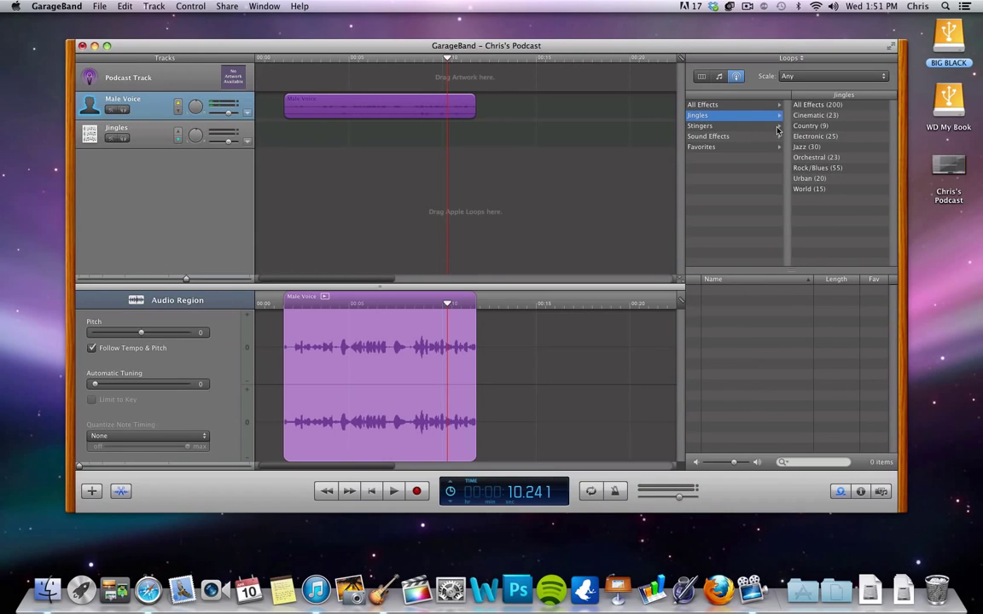
{"action": "left_click", "coordinate": [809, 168]}
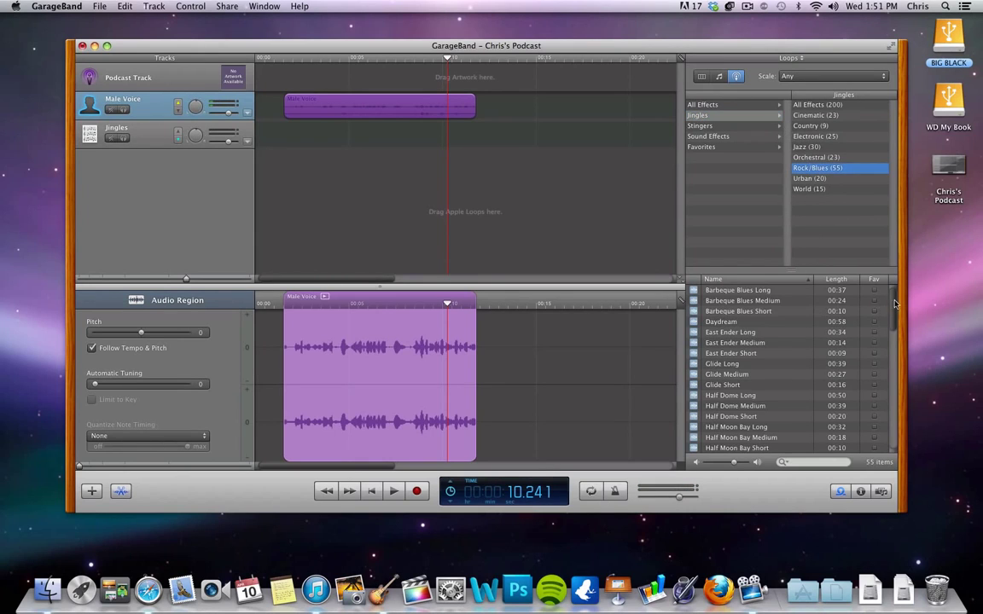
Place the Half Dome Short jingle at the start of the Jingles track
{"action": "scroll", "coordinate": [894, 309], "scroll_direction": "down", "scroll_amount": 2}
{"action": "left_click_drag", "start_coordinate": [894, 309], "coordinate": [896, 296]}
{"action": "scroll", "coordinate": [896, 314], "scroll_direction": "down", "scroll_amount": 3}
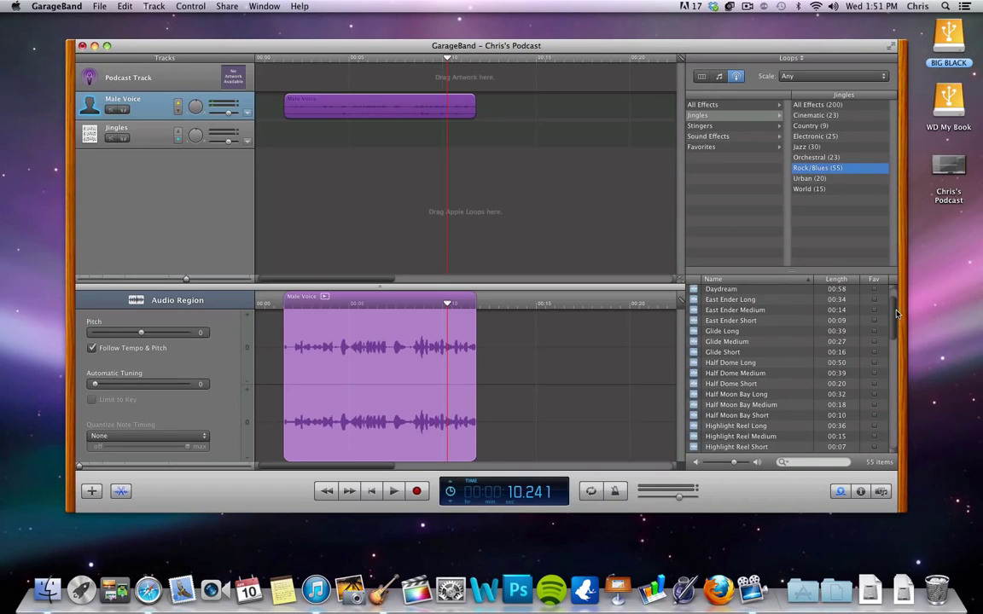
{"action": "left_click_drag", "start_coordinate": [895, 316], "coordinate": [896, 321]}
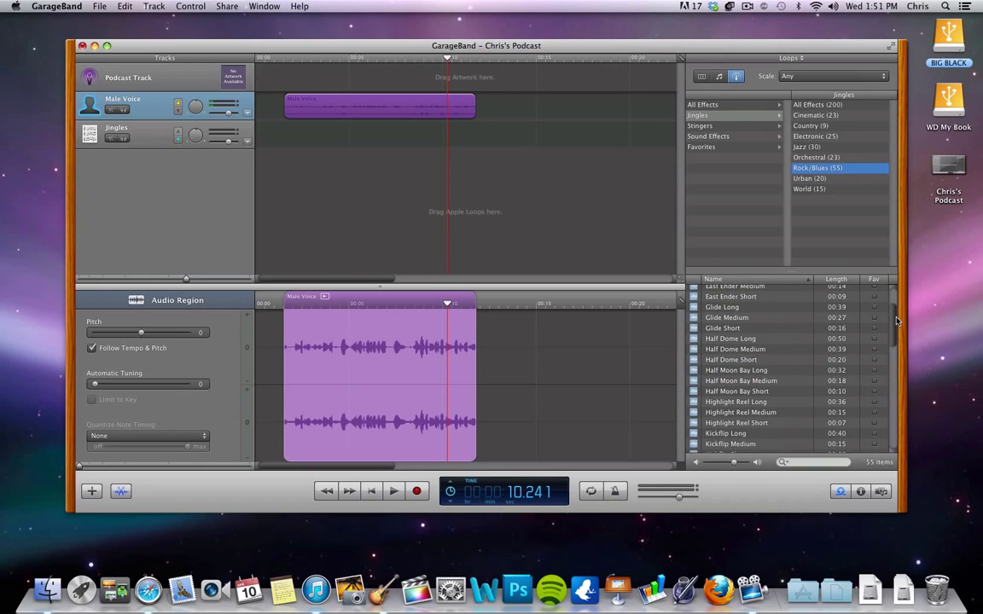
{"action": "left_click", "coordinate": [736, 359]}
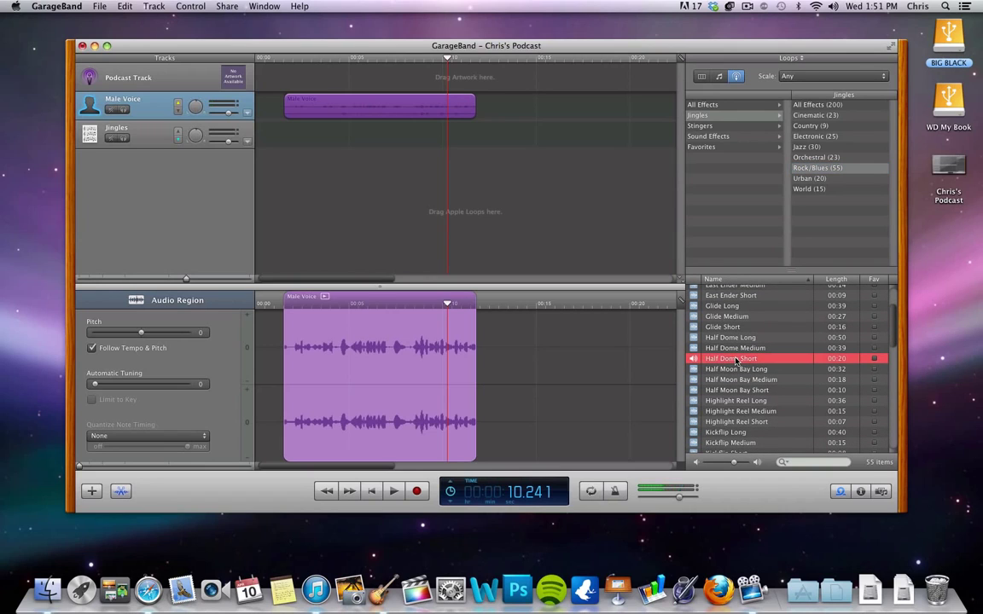
{"action": "left_click_drag", "start_coordinate": [735, 359], "coordinate": [254, 130]}
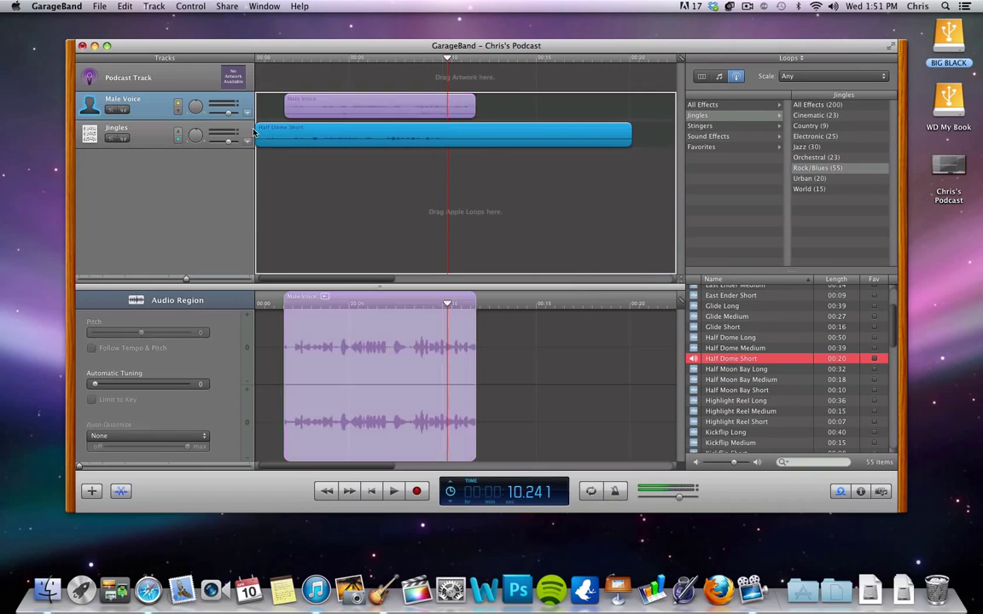
Move the Male Voice recording later to about 17 seconds
{"action": "left_click_drag", "start_coordinate": [325, 105], "coordinate": [488, 109]}
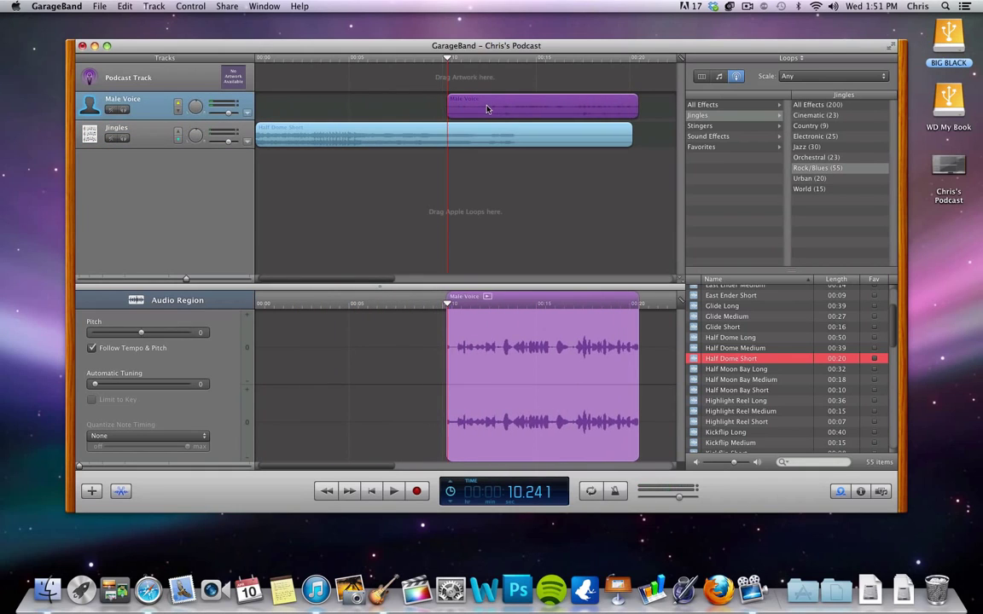
{"action": "left_click_drag", "start_coordinate": [487, 108], "coordinate": [618, 110]}
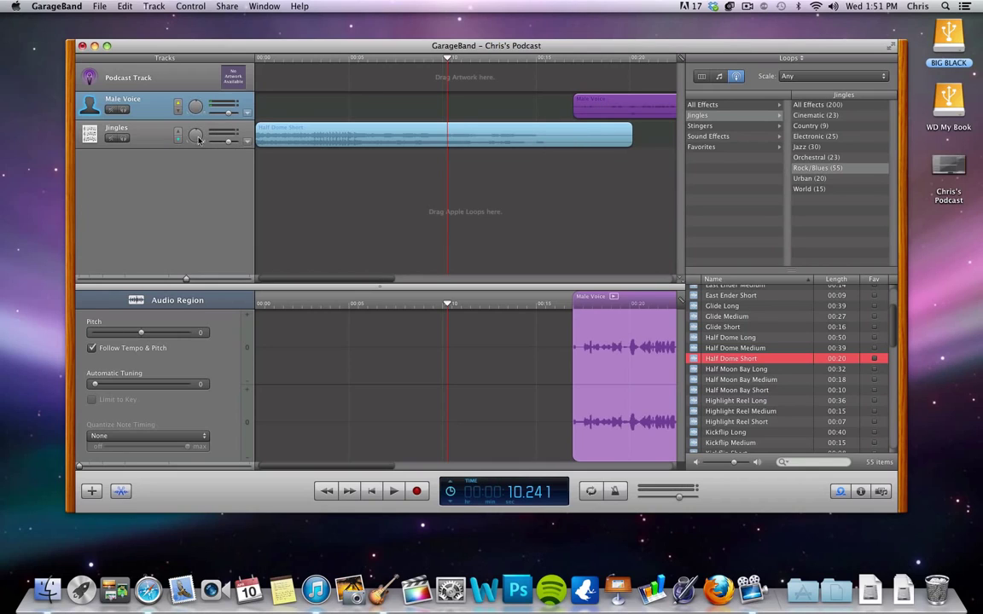
{"action": "left_click", "coordinate": [247, 142]}
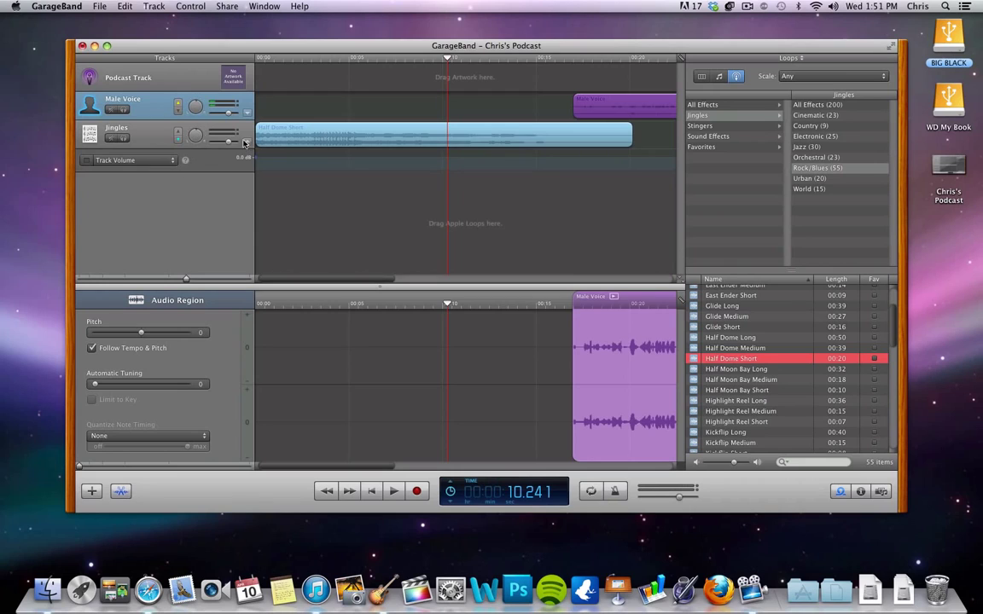
Show Jingles volume automation, add two points, and move the voice earlier to overlap the jingle
{"action": "left_click", "coordinate": [247, 142]}
{"action": "left_click", "coordinate": [248, 142]}
{"action": "left_click", "coordinate": [561, 159]}
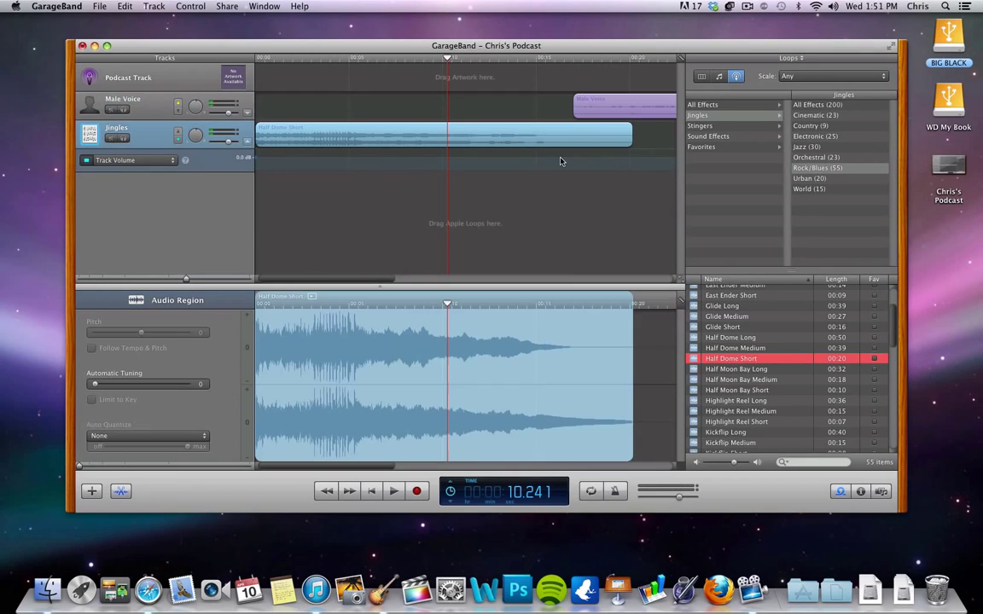
{"action": "left_click", "coordinate": [603, 160]}
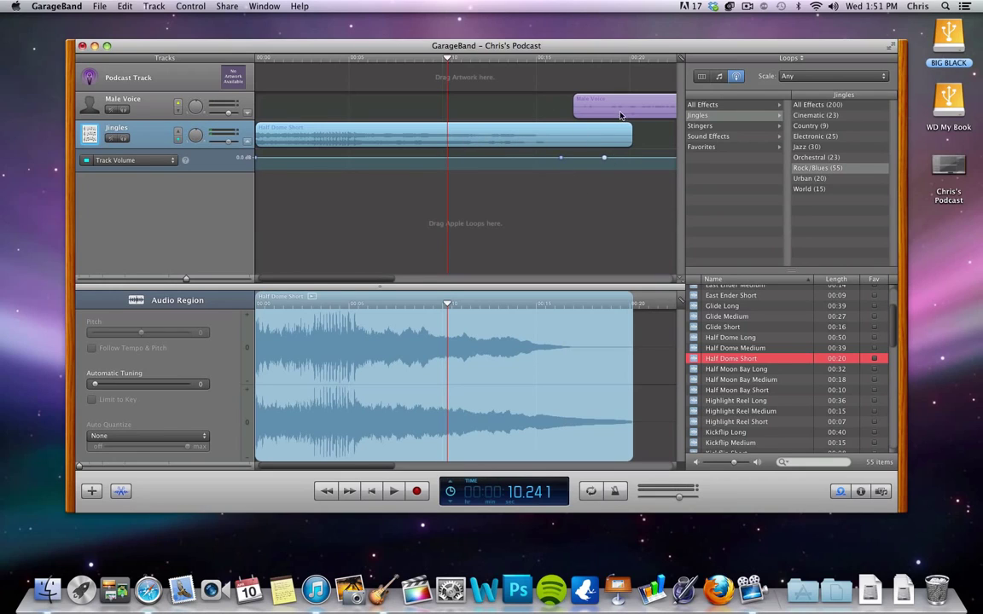
{"action": "left_click_drag", "start_coordinate": [616, 114], "coordinate": [515, 112]}
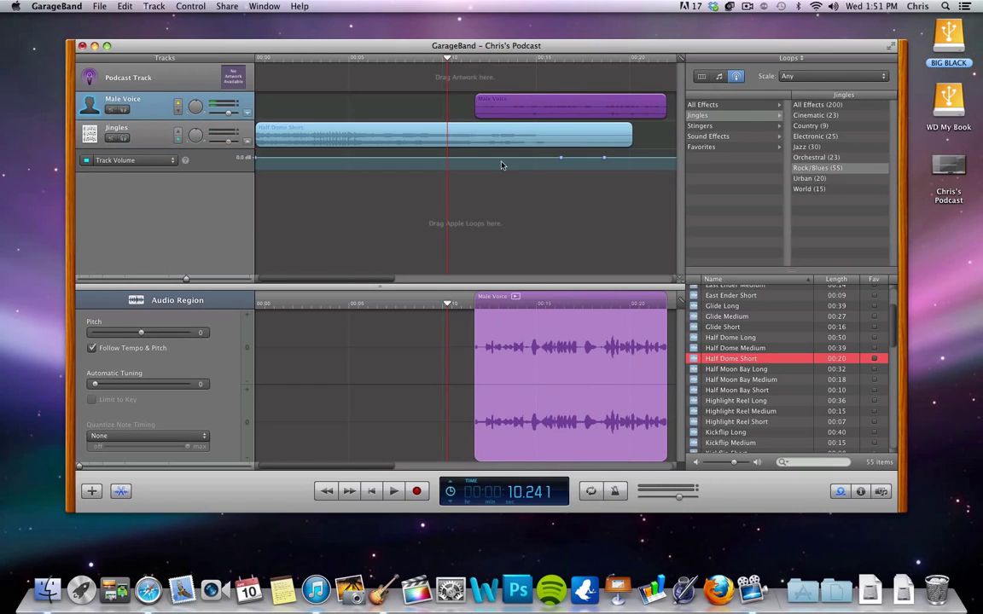
Create a Jingles volume dip to -17.4 dB and play it back
{"action": "left_click", "coordinate": [560, 160]}
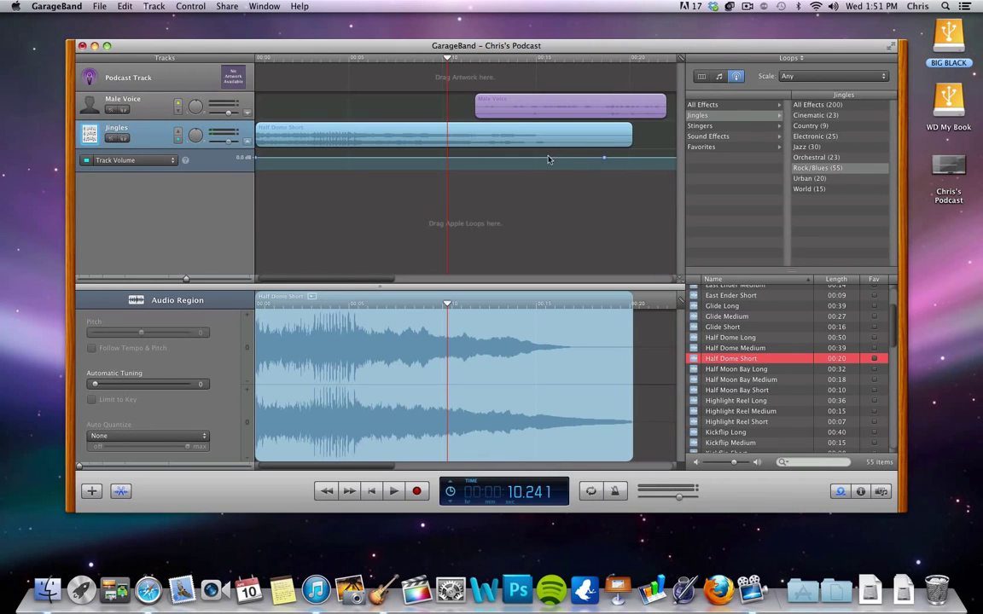
{"action": "left_click", "coordinate": [453, 159]}
{"action": "left_click_drag", "start_coordinate": [604, 159], "coordinate": [484, 172]}
{"action": "left_click_drag", "start_coordinate": [483, 158], "coordinate": [484, 167]}
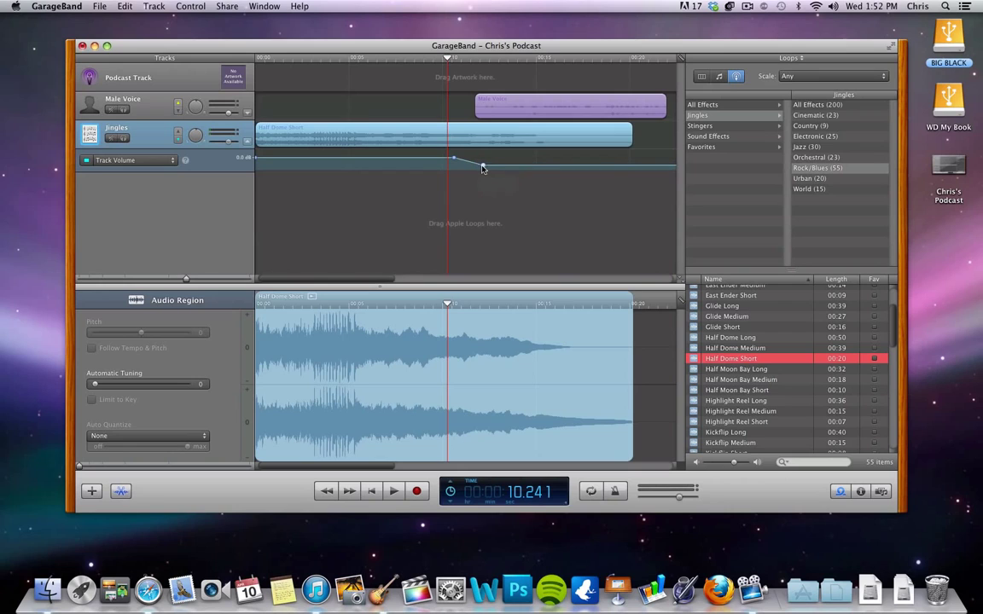
{"action": "key", "text": "space"}
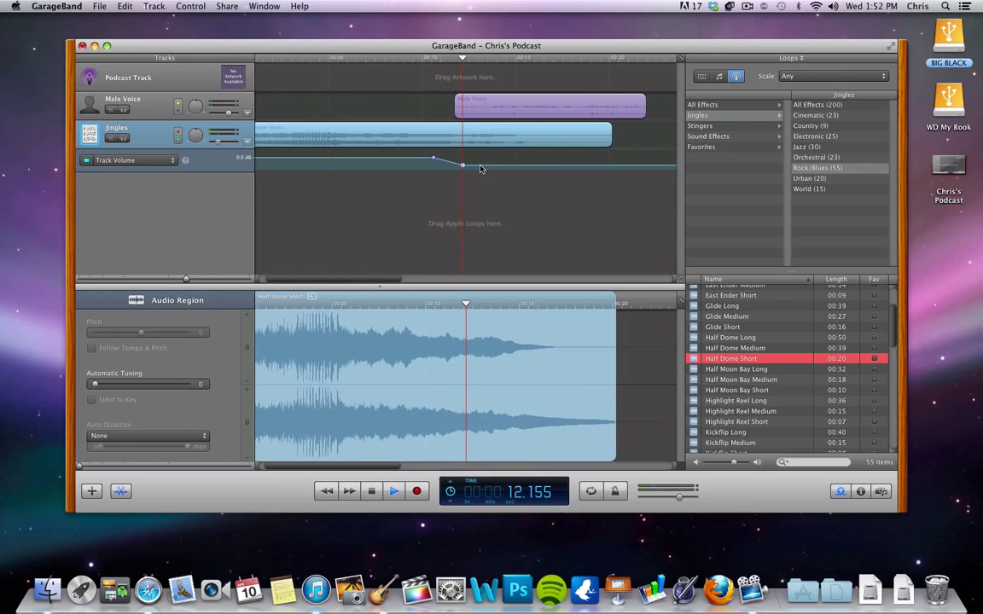
{"action": "key", "text": "space"}
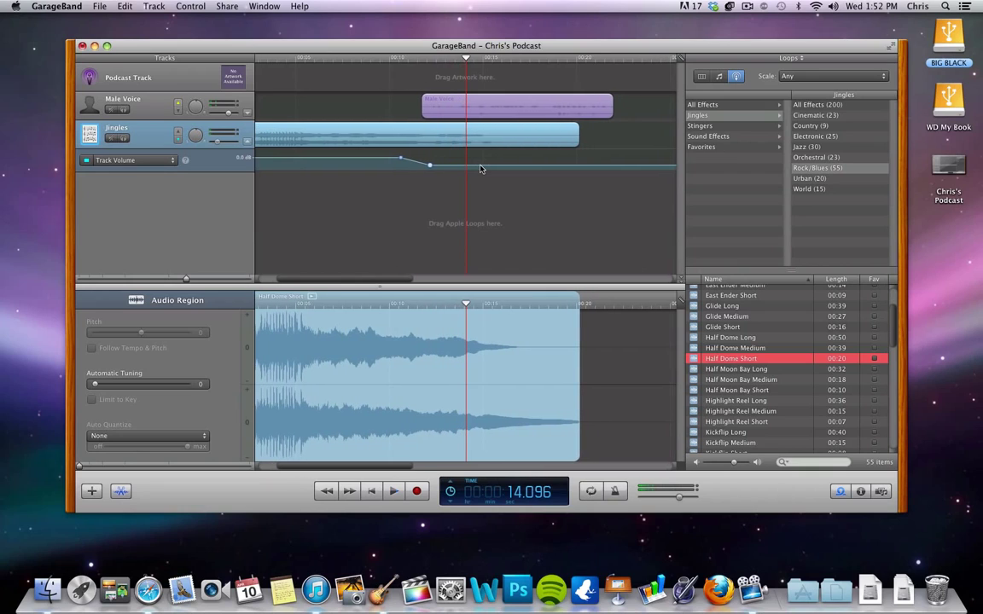
Remove the volume dip to flatten the jingle and return the playhead to about 9 seconds
{"action": "left_click", "coordinate": [430, 165]}
{"action": "left_click_drag", "start_coordinate": [430, 166], "coordinate": [401, 161]}
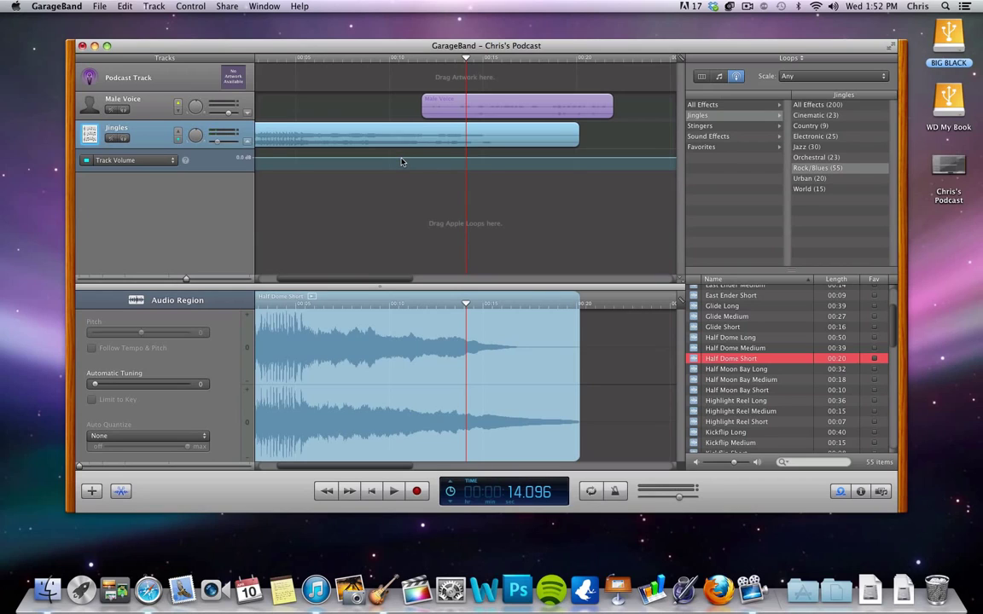
{"action": "left_click", "coordinate": [375, 57]}
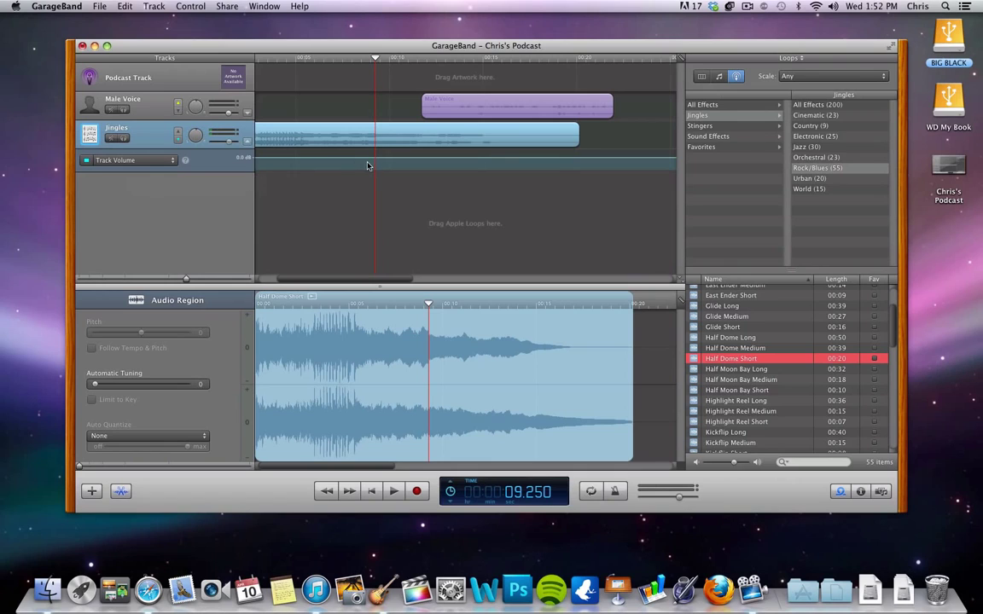
Add the Morse Code sound effect as a new Machines track and play the project
{"action": "left_click", "coordinate": [527, 111]}
{"action": "scroll", "coordinate": [401, 273], "scroll_direction": "right", "scroll_amount": 5}
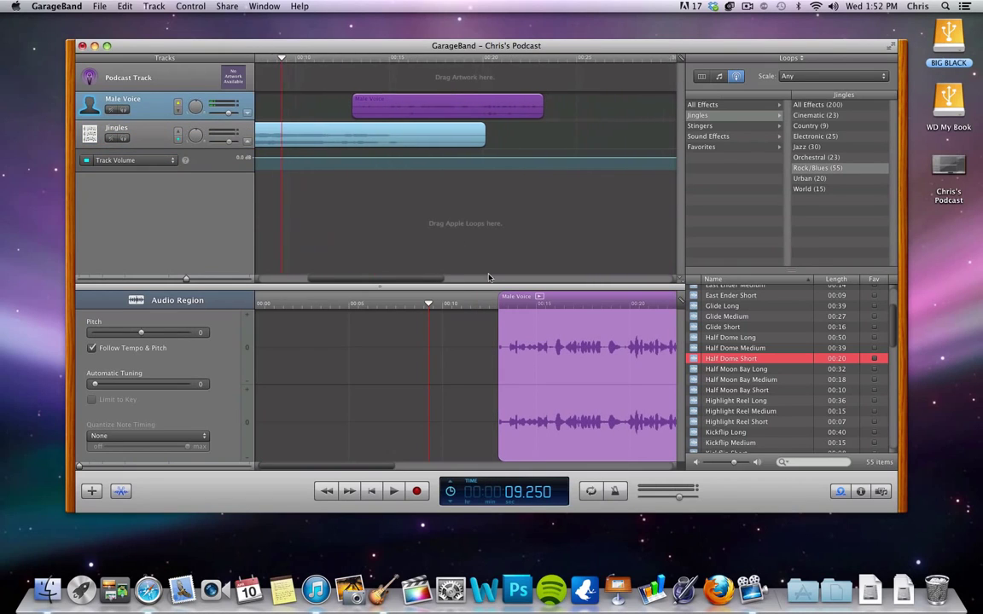
{"action": "left_click", "coordinate": [726, 126]}
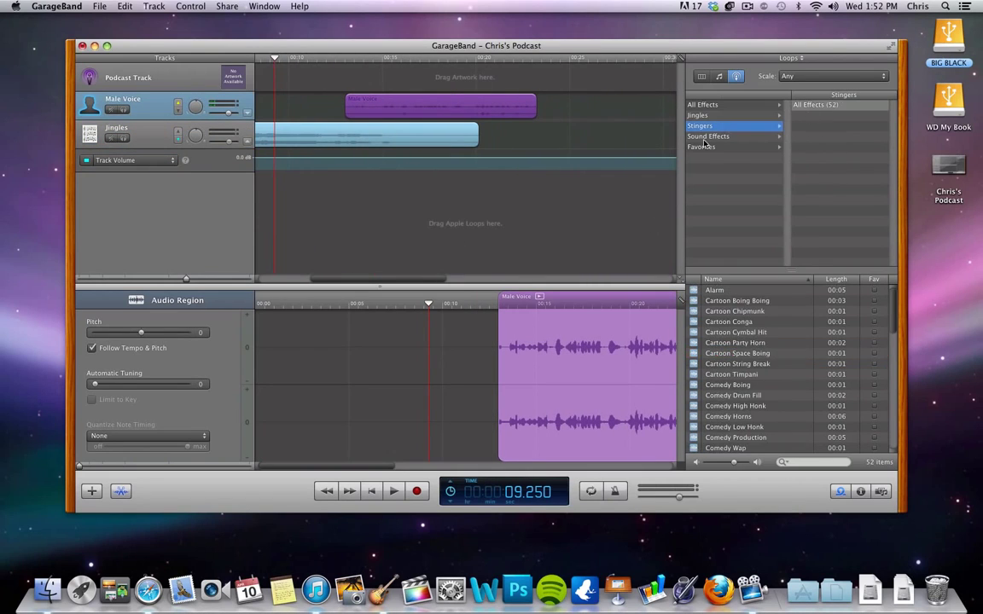
{"action": "left_click", "coordinate": [708, 136]}
{"action": "left_click", "coordinate": [811, 168]}
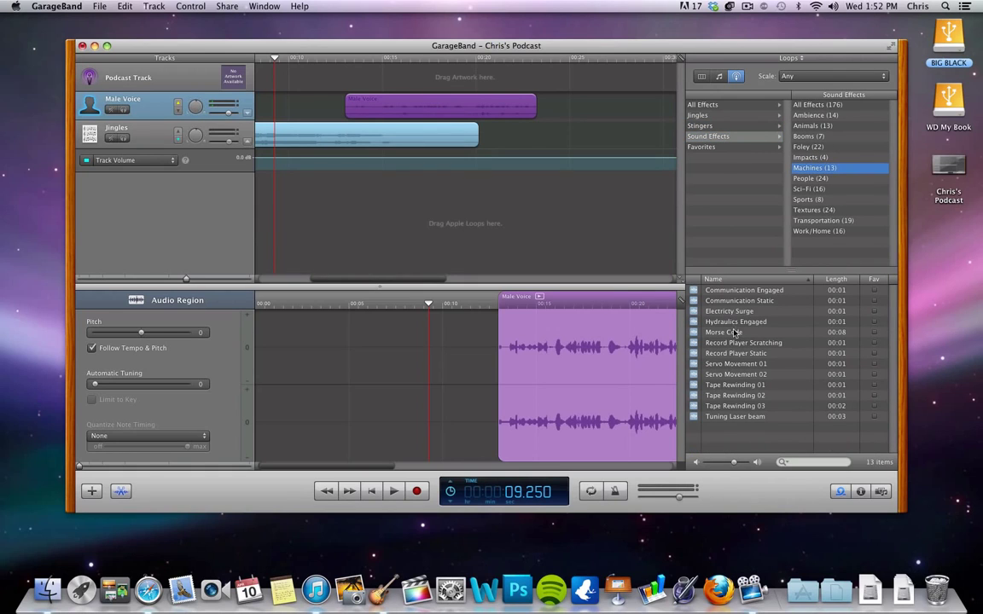
{"action": "left_click_drag", "start_coordinate": [733, 332], "coordinate": [417, 182]}
{"action": "left_click", "coordinate": [404, 58]}
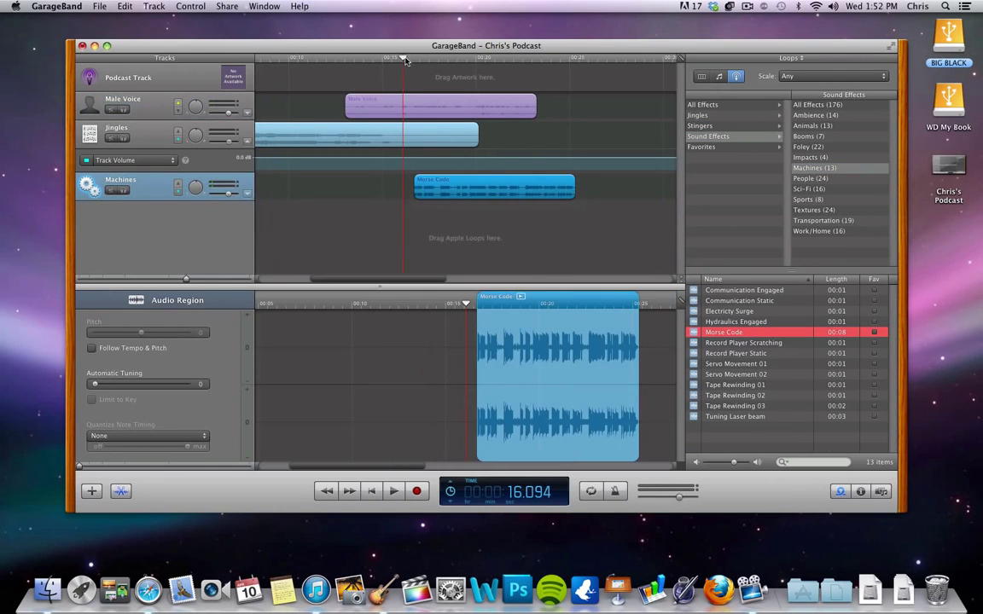
{"action": "key", "text": "space"}
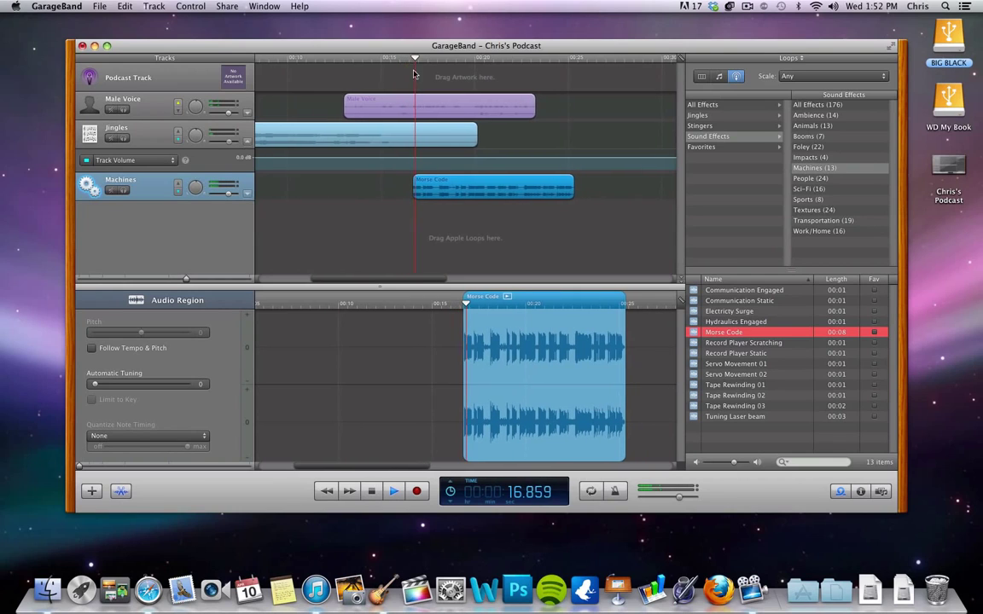
{"action": "key", "text": "space"}
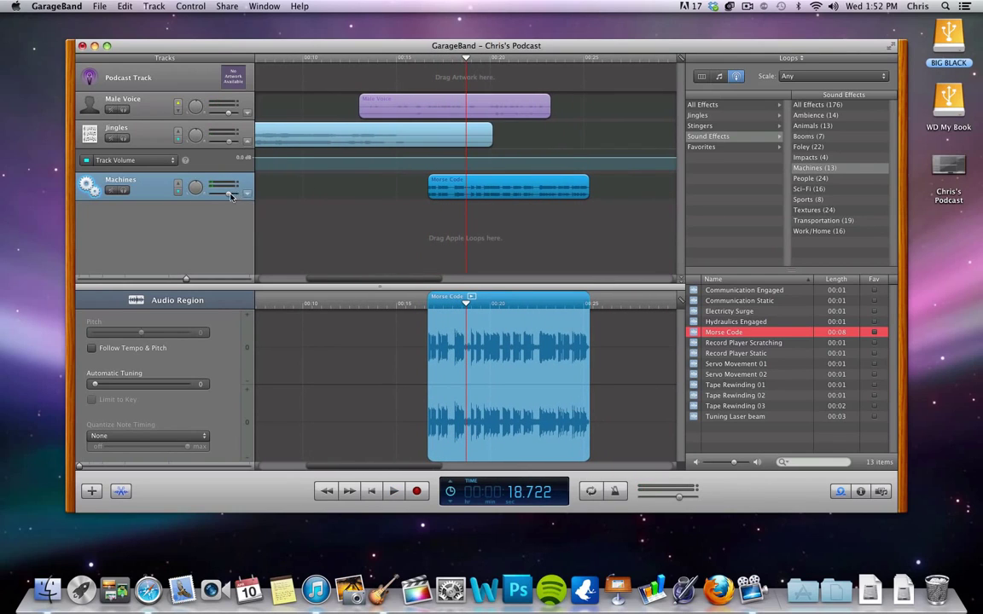
Lower the Machines volume, enable its volume automation, and shift the Male Voice region later
{"action": "left_click_drag", "start_coordinate": [228, 195], "coordinate": [223, 197]}
{"action": "key", "text": "a"}
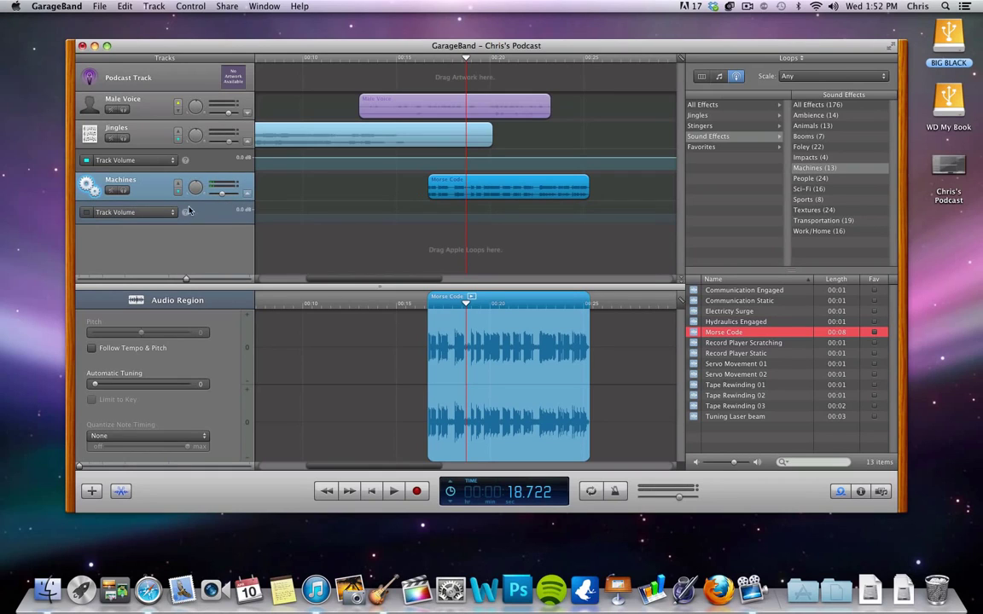
{"action": "left_click", "coordinate": [429, 214]}
{"action": "left_click", "coordinate": [497, 214]}
{"action": "left_click", "coordinate": [458, 214]}
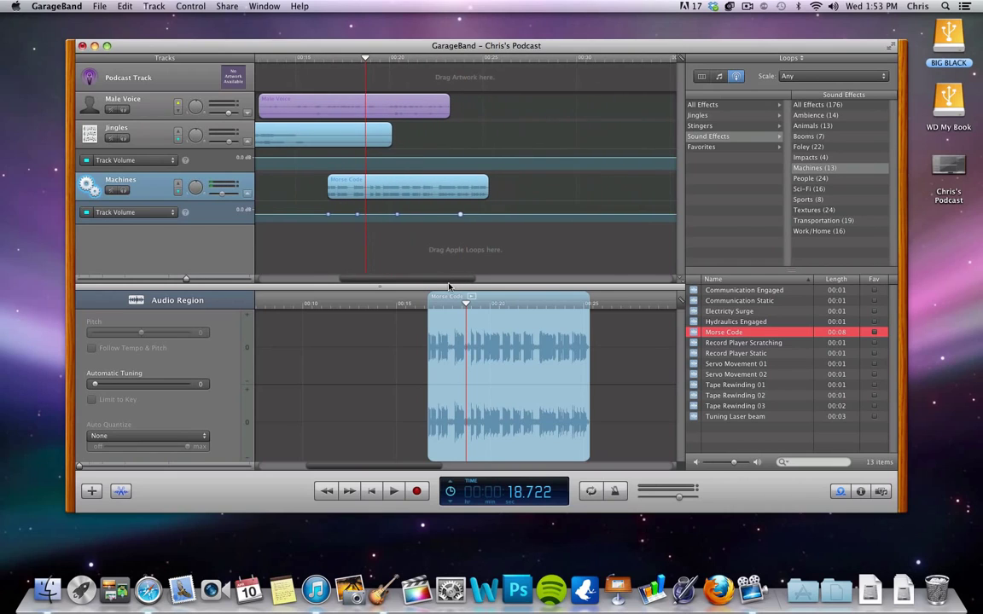
{"action": "left_click_drag", "start_coordinate": [416, 282], "coordinate": [455, 282]}
{"action": "left_click_drag", "start_coordinate": [397, 119], "coordinate": [483, 118]}
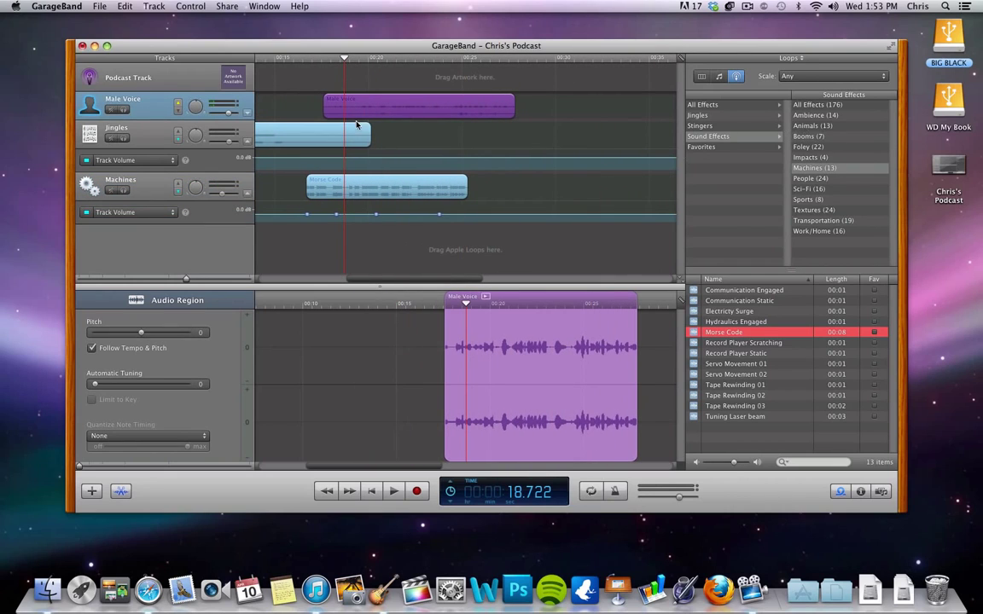
Open Jingles > Electronic (25) in the Loop Browser
{"action": "left_click", "coordinate": [707, 114]}
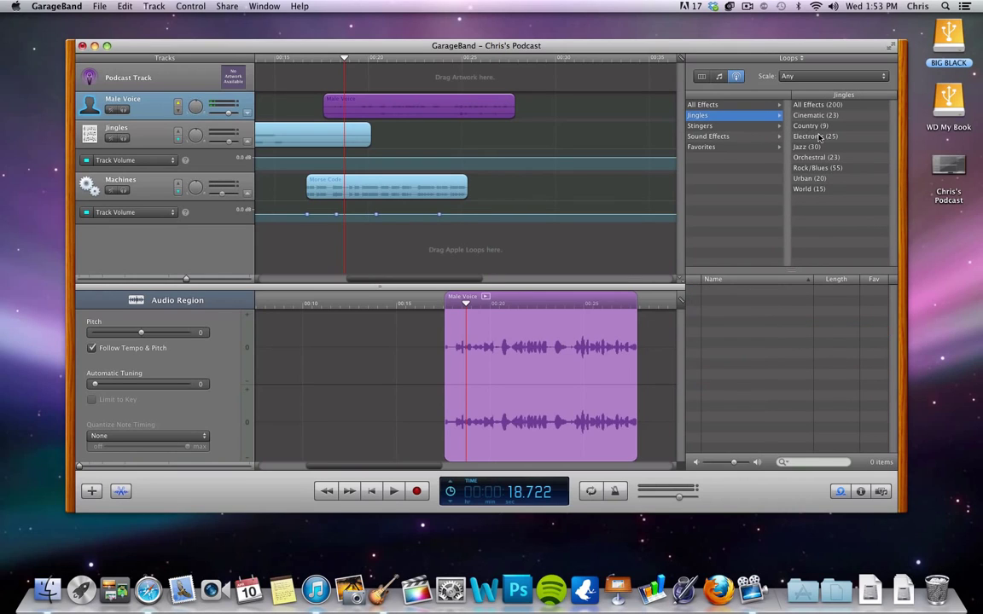
{"action": "left_click", "coordinate": [819, 139]}
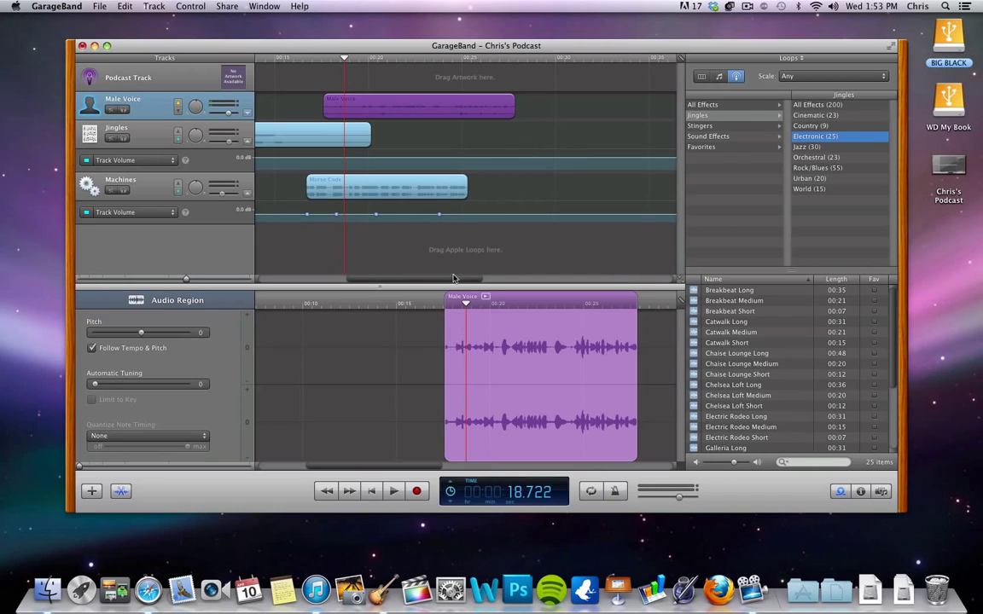
{"action": "mouse_move", "coordinate": [427, 279]}
{"action": "left_mouse_down"}
{"action": "mouse_move", "coordinate": [341, 280]}
{"action": "mouse_move", "coordinate": [429, 286]}
{"action": "left_mouse_up"}
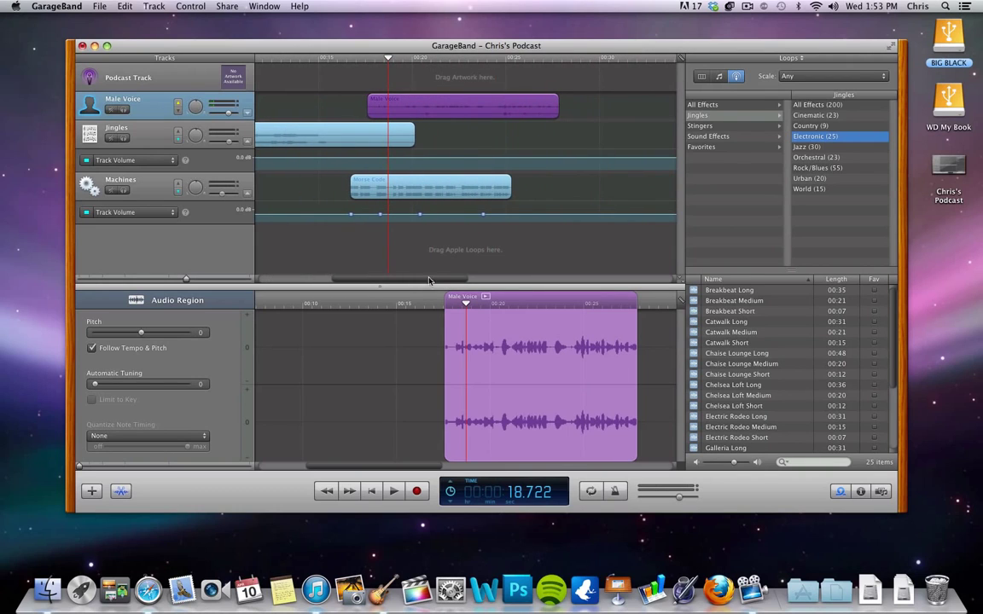
Add a podcast marker at 00:00:18.722 titled 'music', then move the playhead to about 25 seconds
{"action": "left_click", "coordinate": [197, 83]}
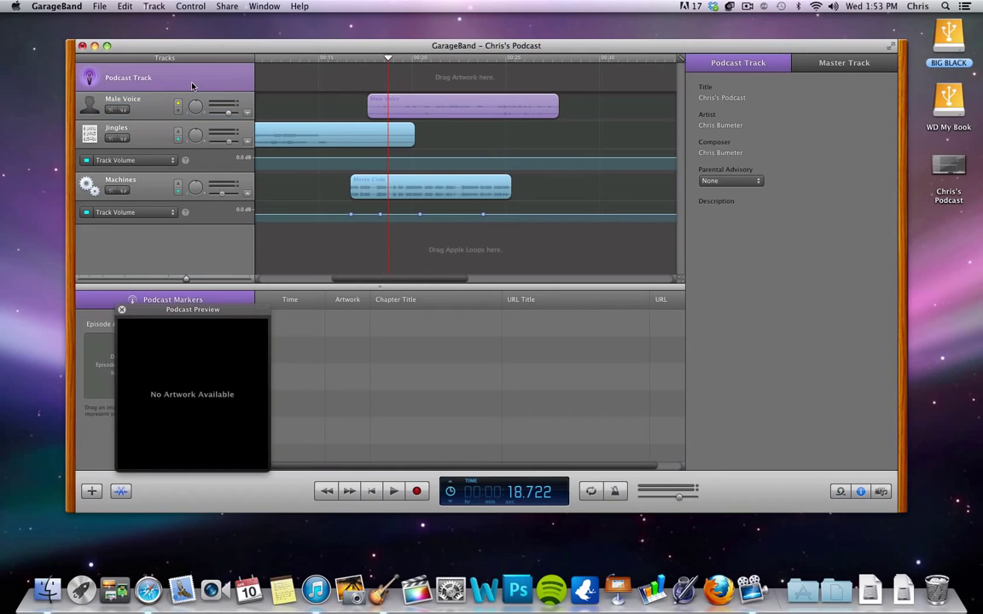
{"action": "left_click", "coordinate": [121, 310]}
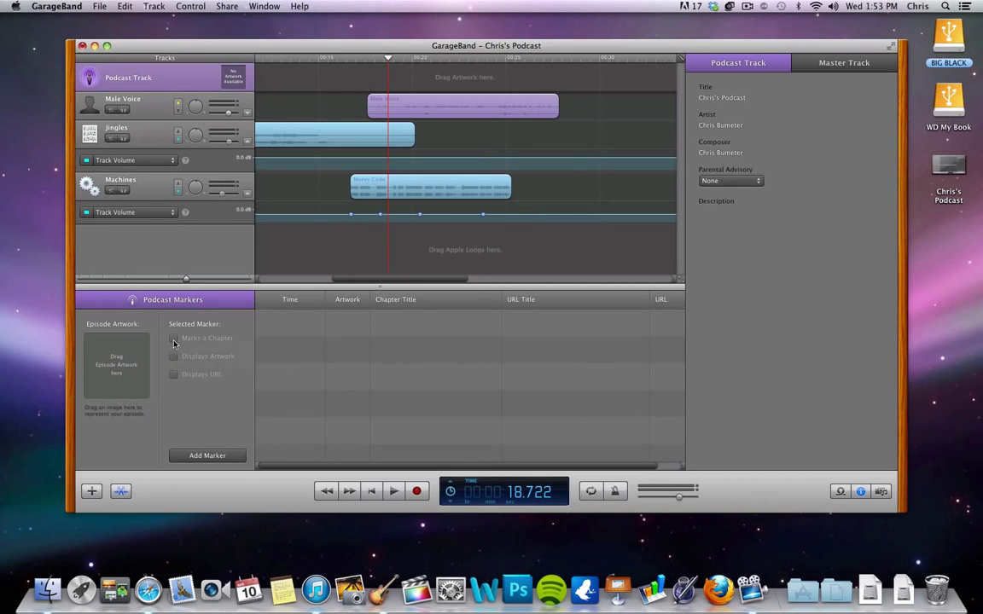
{"action": "left_click", "coordinate": [207, 456]}
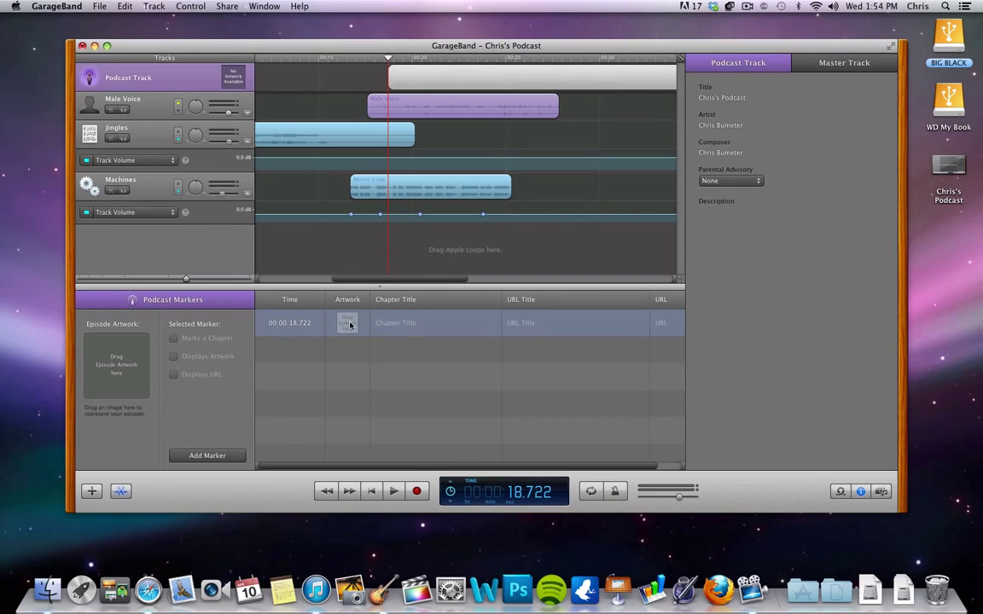
{"action": "left_click", "coordinate": [394, 327]}
{"action": "type", "text": "music"}
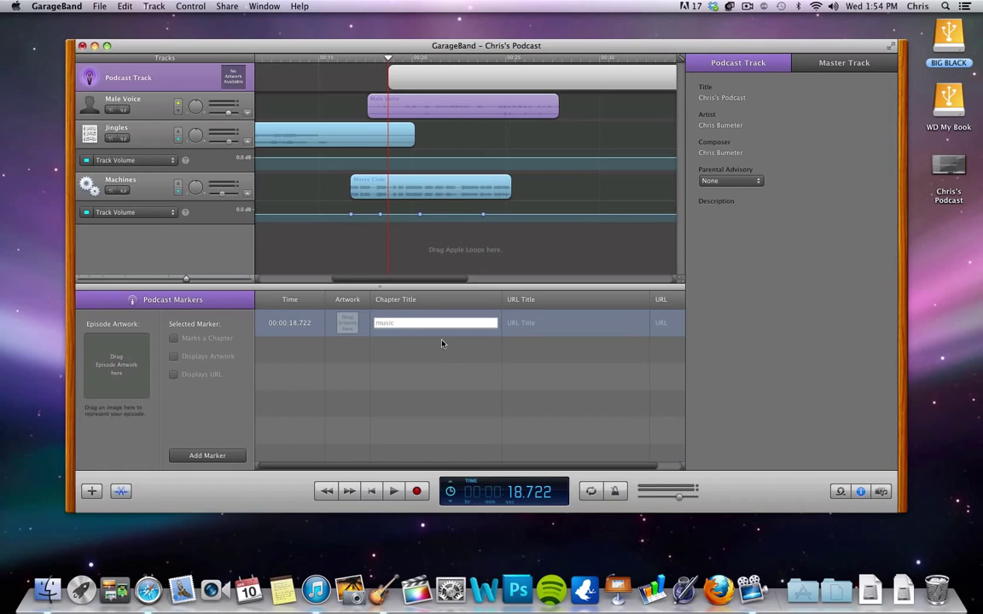
{"action": "left_click", "coordinate": [441, 343]}
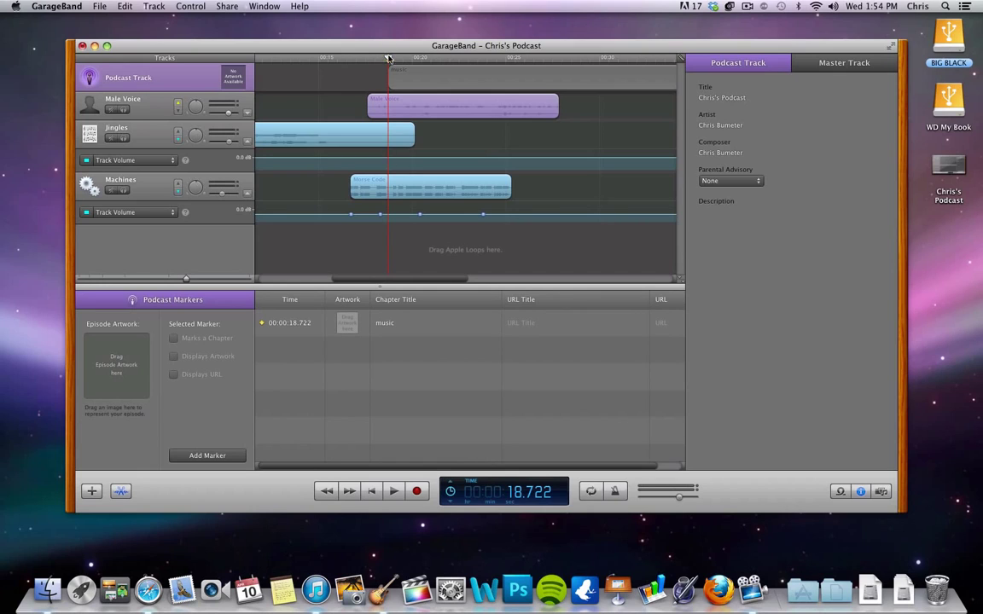
{"action": "left_click_drag", "start_coordinate": [388, 58], "coordinate": [509, 58]}
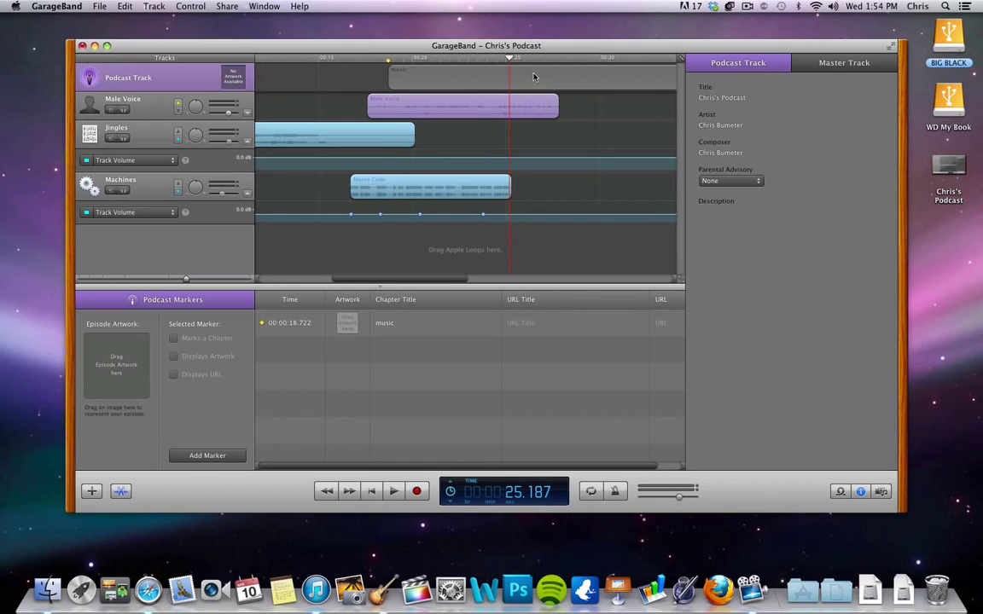
Add an untitled second podcast marker at 00:00:25.219, after the music marker
{"action": "left_click", "coordinate": [483, 70]}
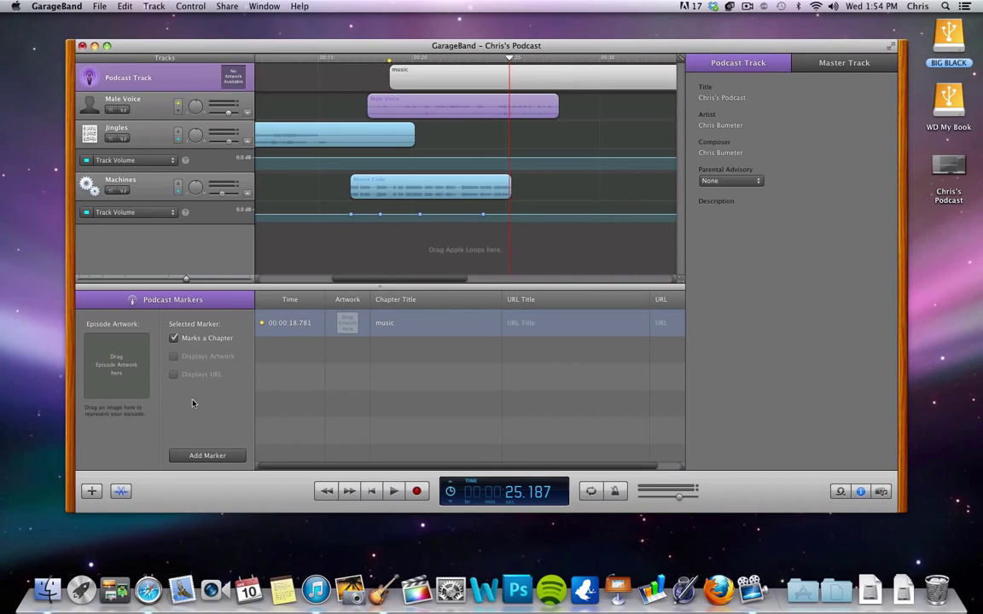
{"action": "left_click", "coordinate": [208, 456]}
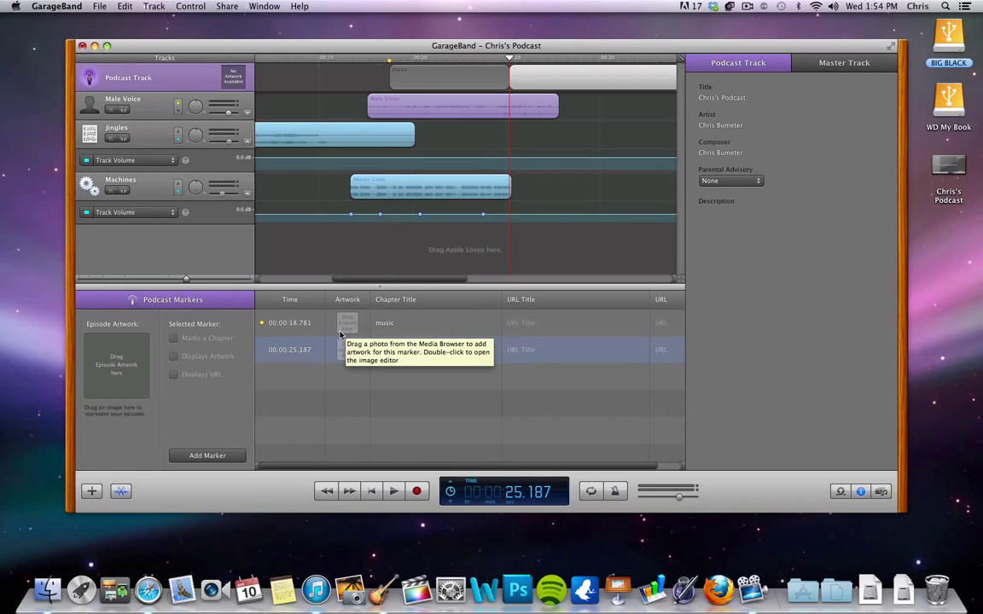
{"action": "left_click", "coordinate": [398, 353]}
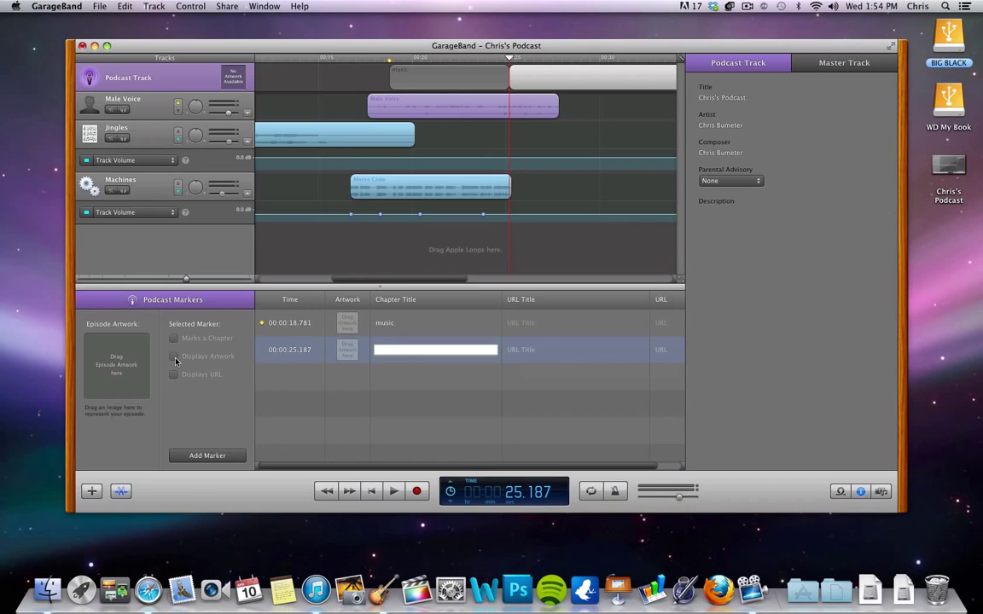
{"action": "left_click", "coordinate": [469, 75]}
{"action": "left_click", "coordinate": [539, 76]}
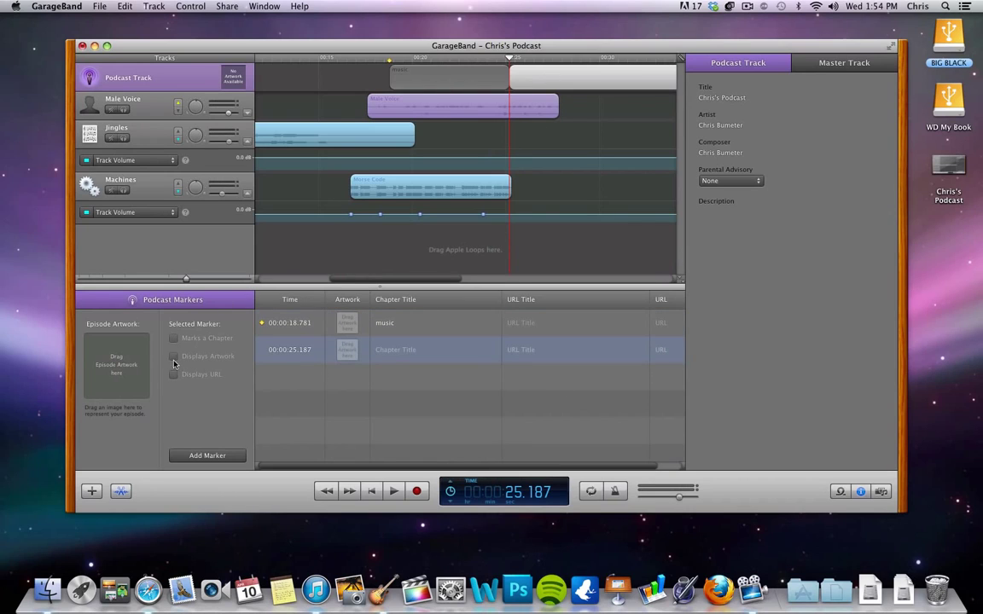
{"action": "left_click", "coordinate": [397, 78]}
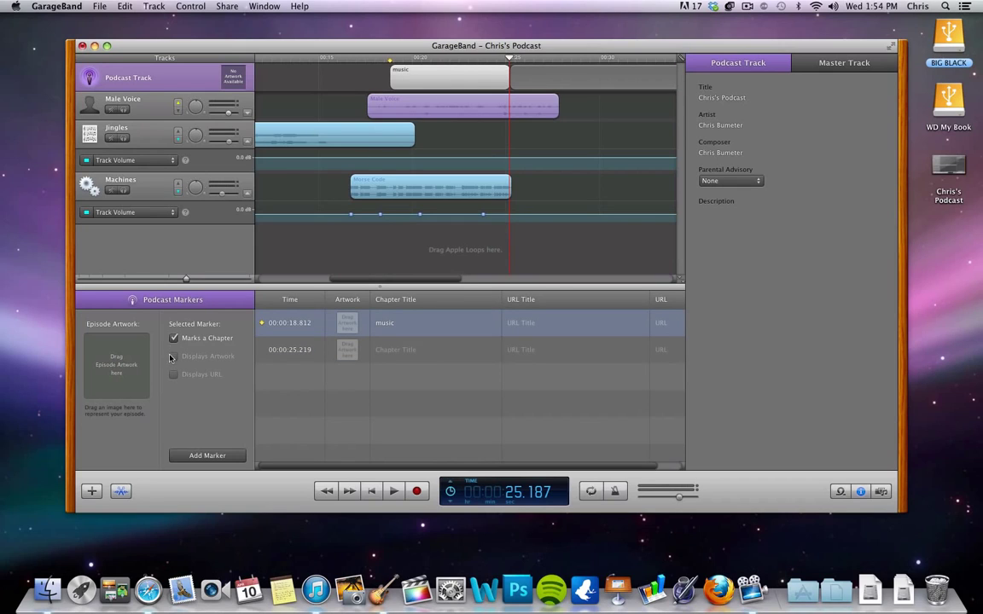
{"action": "left_click", "coordinate": [348, 357]}
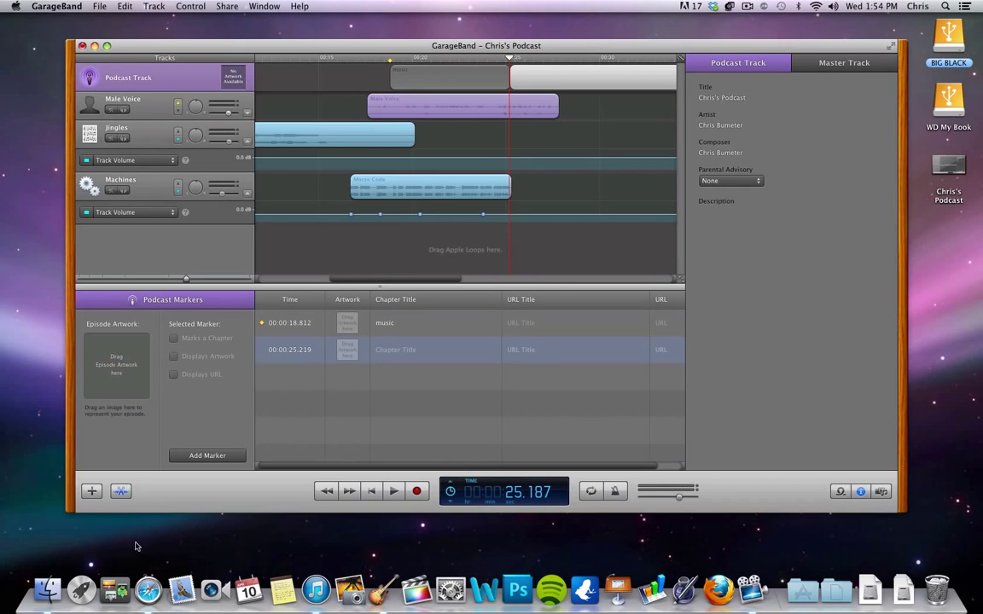
Drop Profile Pic.jpg from a new Finder window onto the second marker's Artwork cell
{"action": "right_click", "coordinate": [48, 589]}
{"action": "right_click", "coordinate": [49, 589]}
{"action": "left_click", "coordinate": [83, 473]}
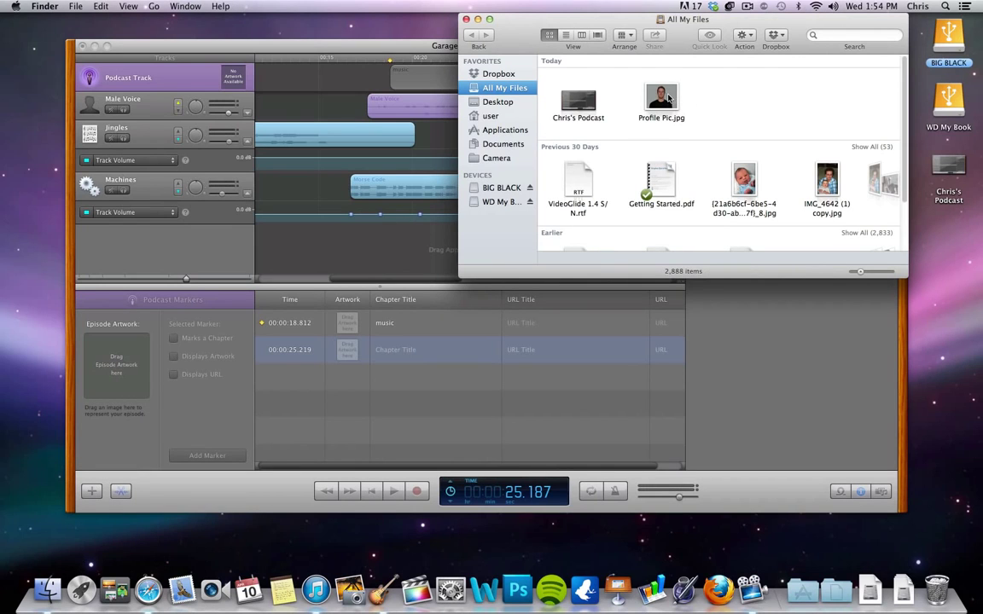
{"action": "left_click_drag", "start_coordinate": [664, 101], "coordinate": [351, 353]}
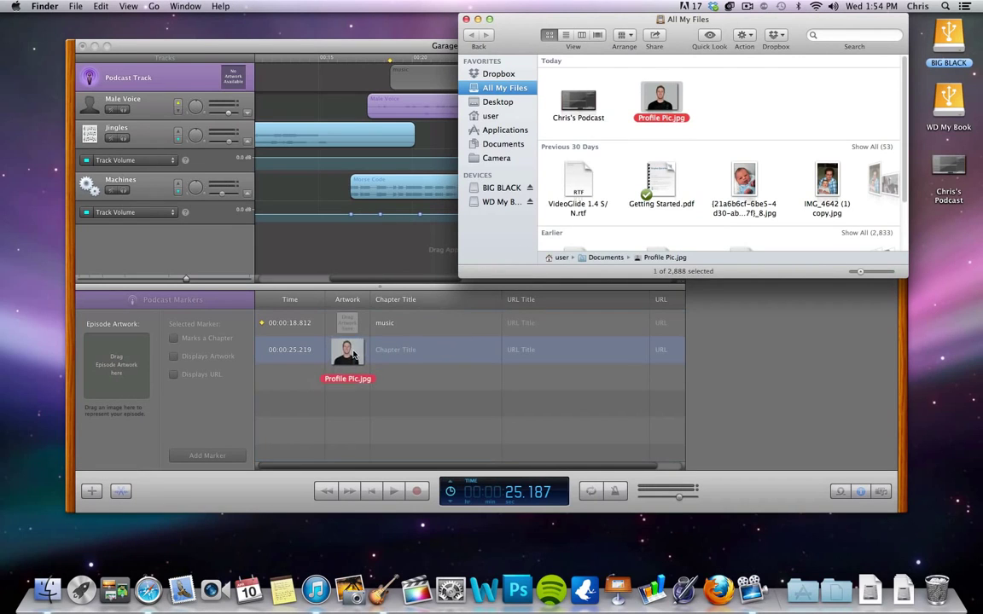
{"action": "left_click", "coordinate": [466, 19]}
Enter the website's URL title for the second marker
{"action": "left_click", "coordinate": [257, 346]}
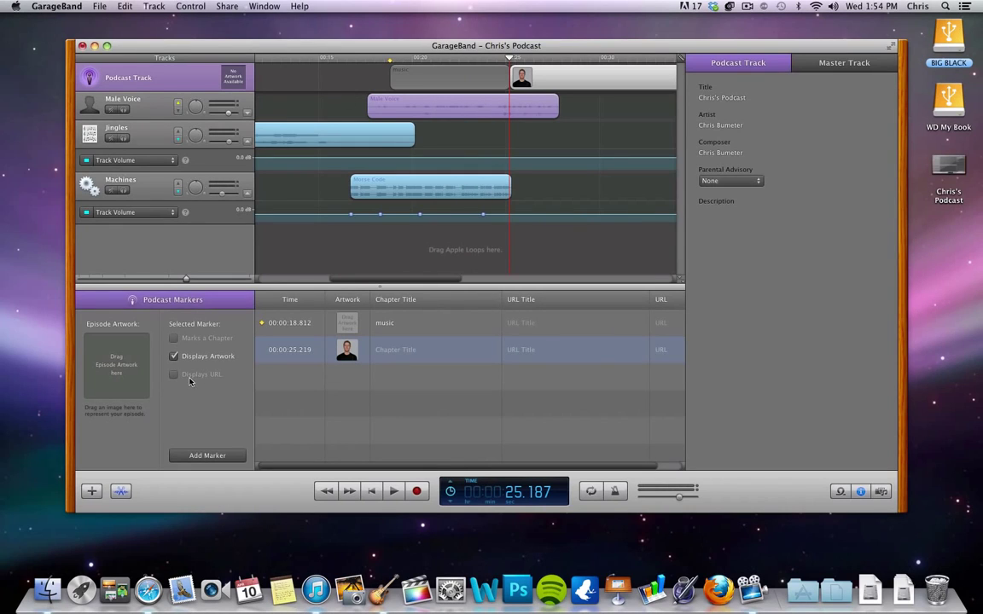
{"action": "double_click", "coordinate": [571, 349]}
{"action": "type", "text": "www.chrisbumeter."}
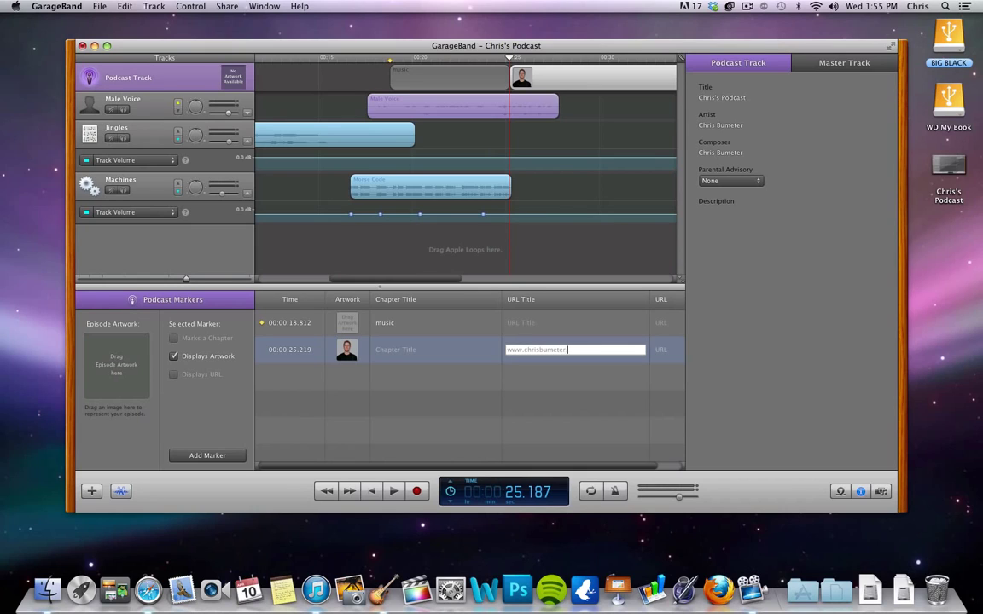
{"action": "type", "text": "com"}
{"action": "left_click", "coordinate": [503, 389]}
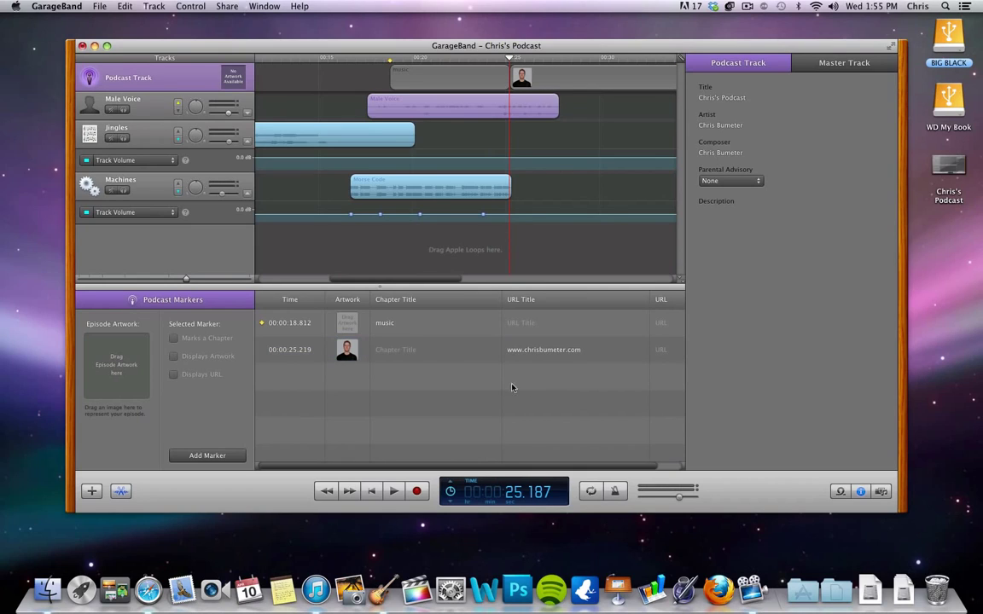
{"action": "left_click", "coordinate": [545, 358]}
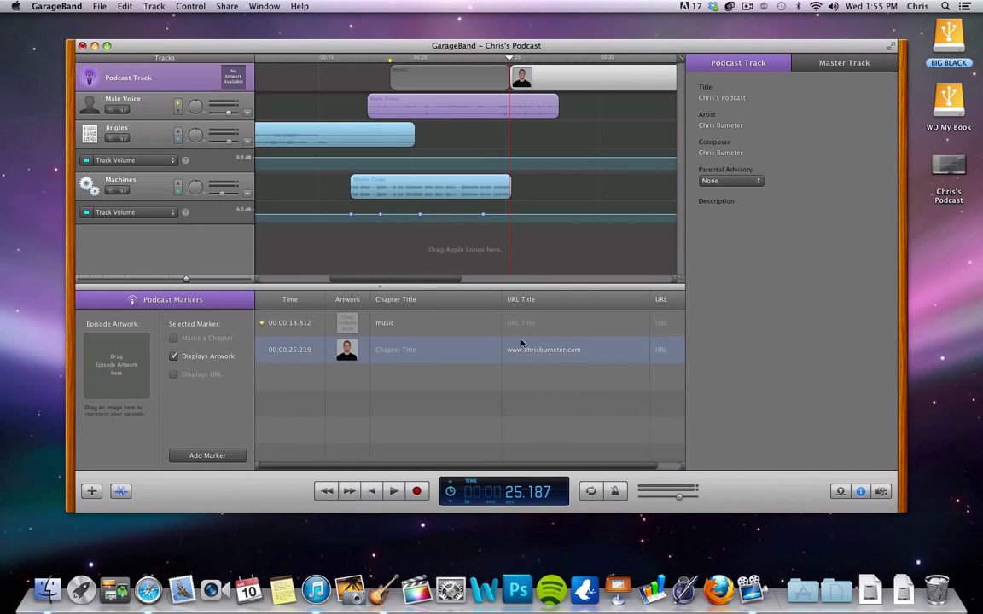
Enter the website address in the second marker's URL cell
{"action": "left_click", "coordinate": [665, 350]}
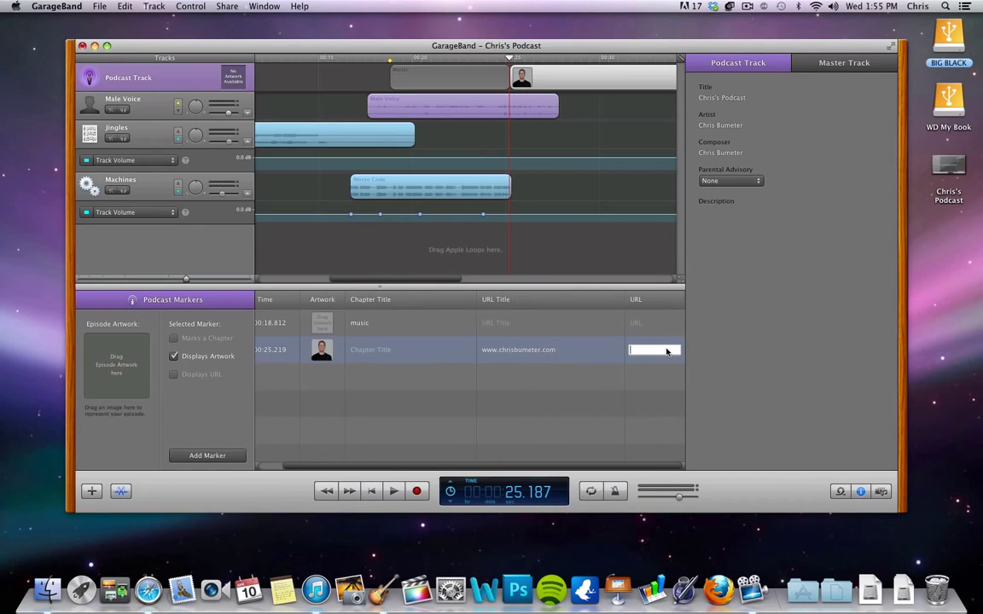
{"action": "type", "text": "ww"}
{"action": "type", "text": "mete"}
{"action": "left_click", "coordinate": [671, 387]}
{"action": "left_click", "coordinate": [645, 357]}
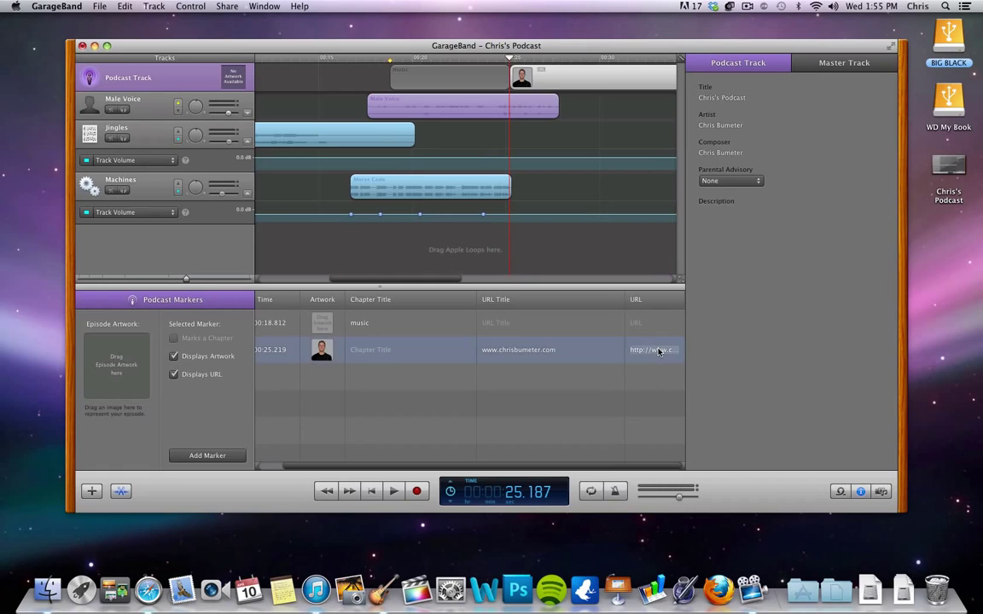
Keep artwork display on for the second marker and move the playhead to about 26.8 seconds
{"action": "left_click", "coordinate": [174, 356]}
{"action": "left_click", "coordinate": [174, 357]}
{"action": "left_click", "coordinate": [520, 58]}
{"action": "left_click_drag", "start_coordinate": [520, 58], "coordinate": [539, 58]}
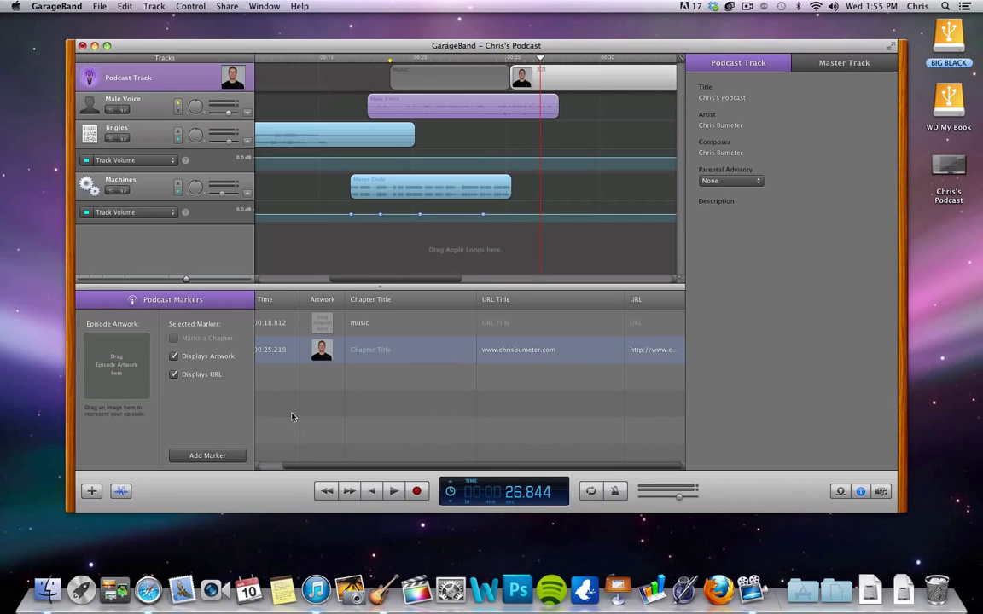
{"action": "scroll", "coordinate": [290, 426], "scroll_direction": "left", "scroll_amount": 3}
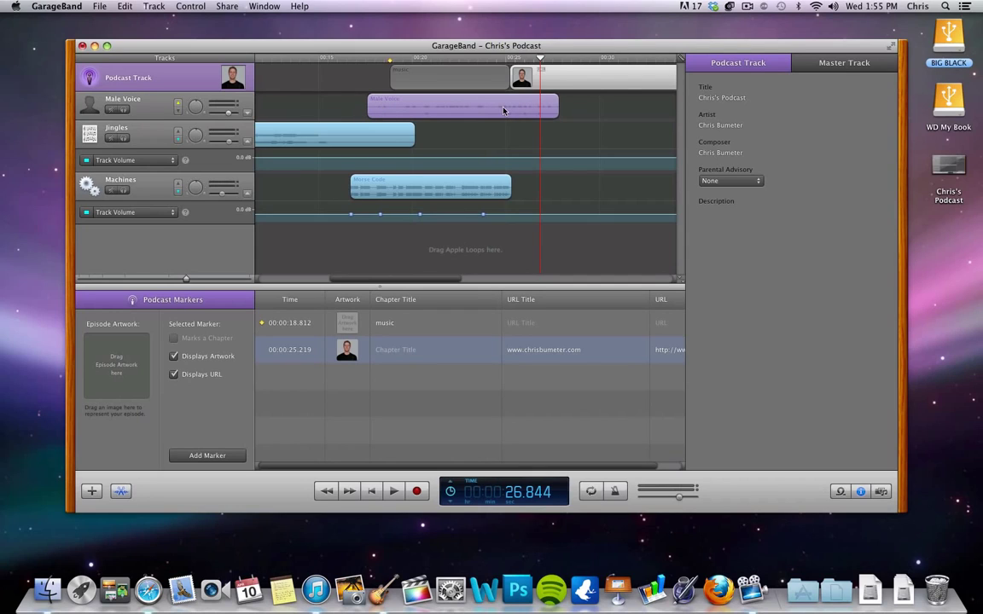
Reselect the podcast track's music marker and bring up the Share menu
{"action": "left_click", "coordinate": [131, 125]}
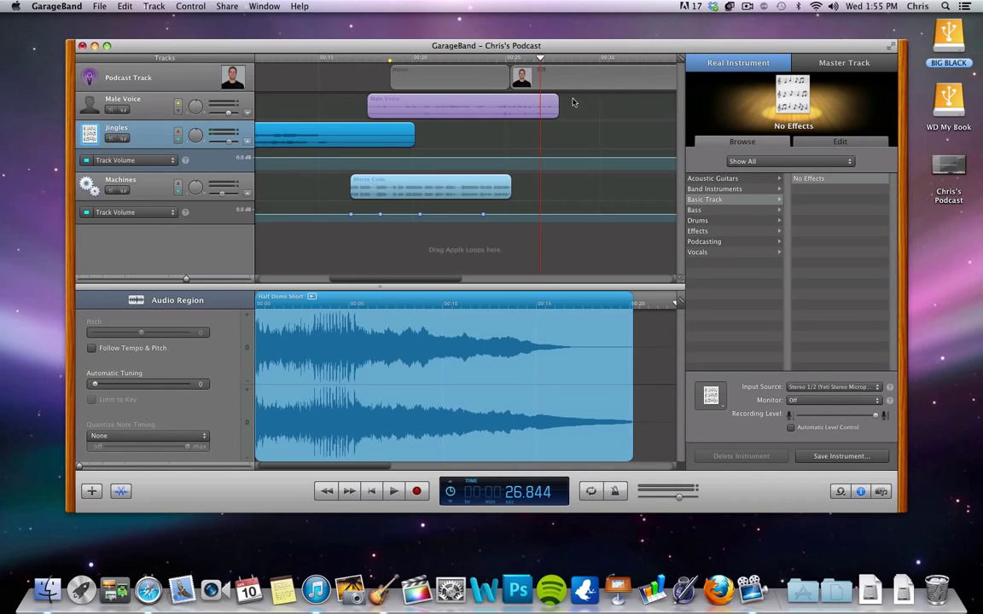
{"action": "left_click", "coordinate": [559, 78]}
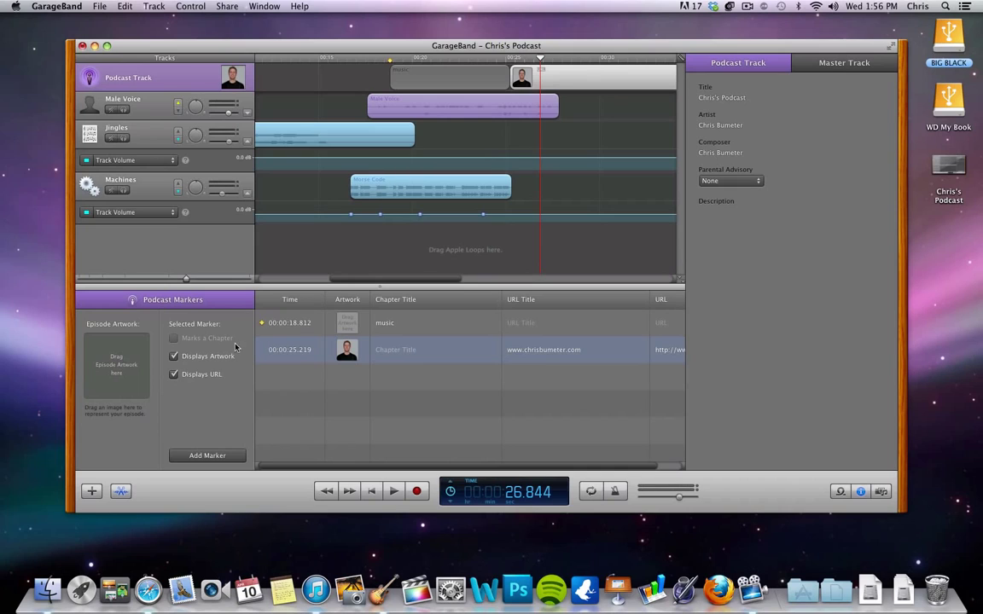
{"action": "left_click", "coordinate": [285, 322]}
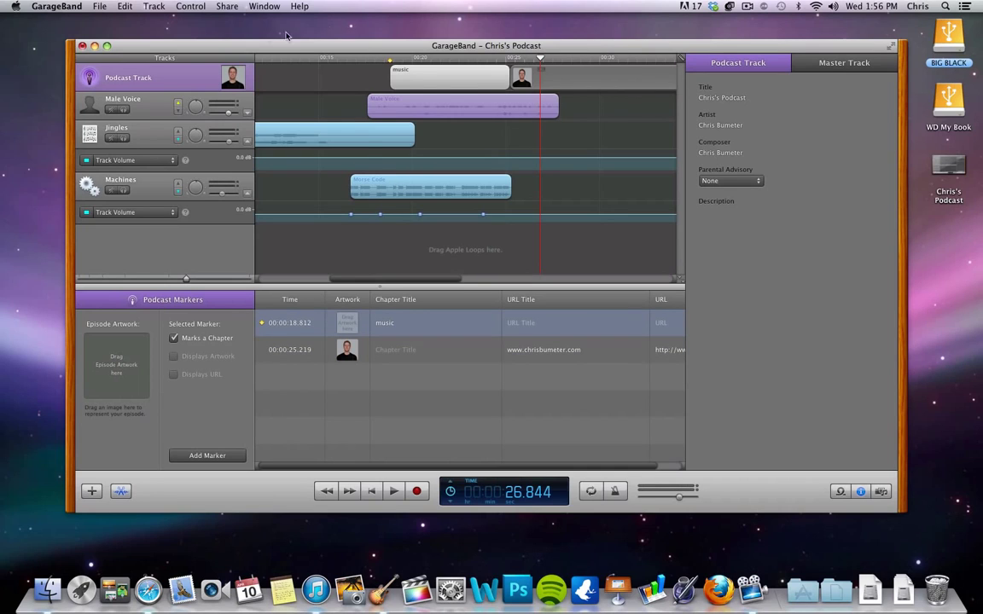
{"action": "left_click", "coordinate": [177, 7]}
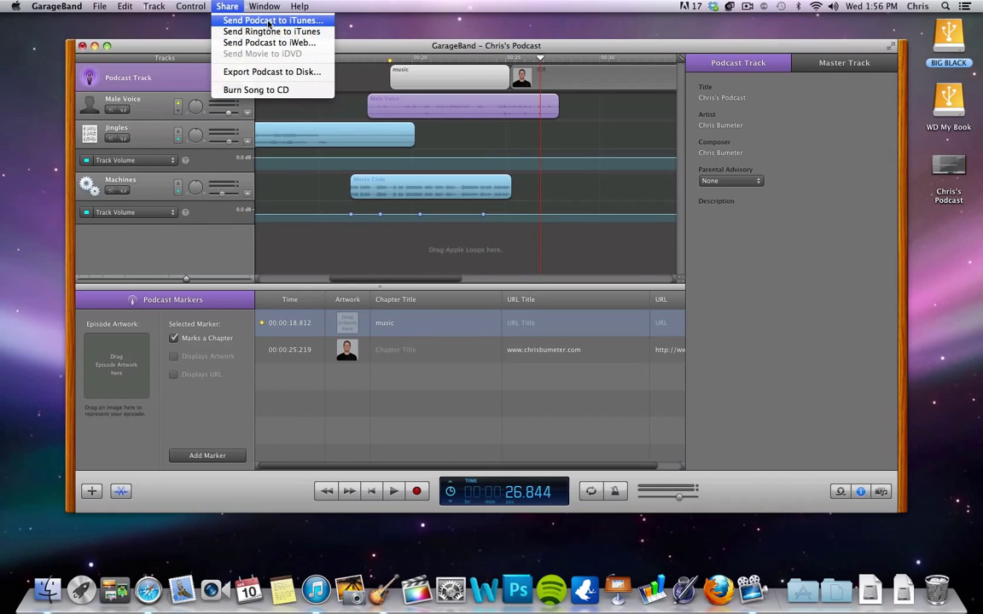
Start Export Podcast to Disk and compare the Spoken Podcast and Higher Quality presets
{"action": "left_click", "coordinate": [262, 72]}
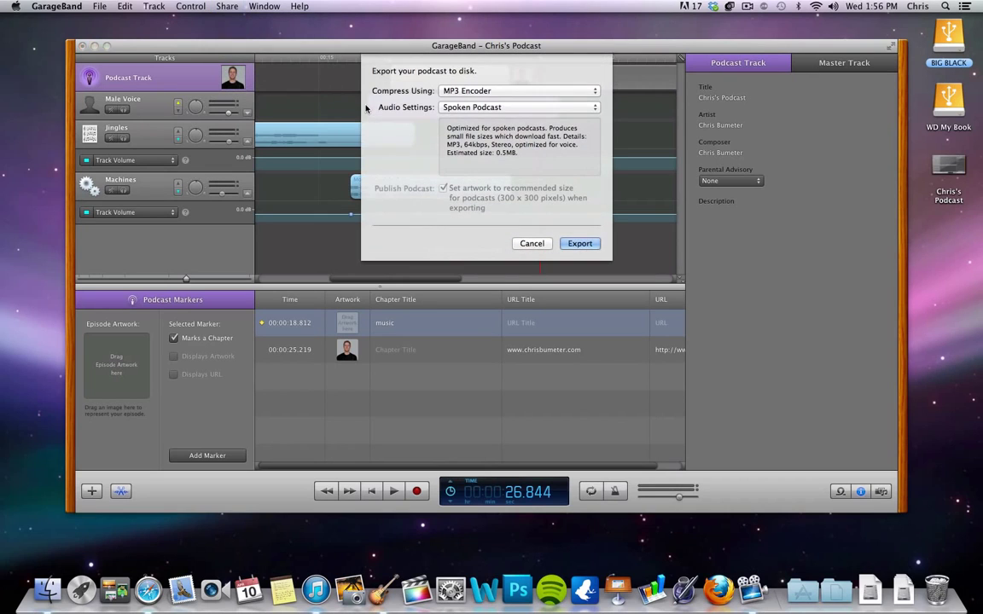
{"action": "left_click", "coordinate": [473, 107]}
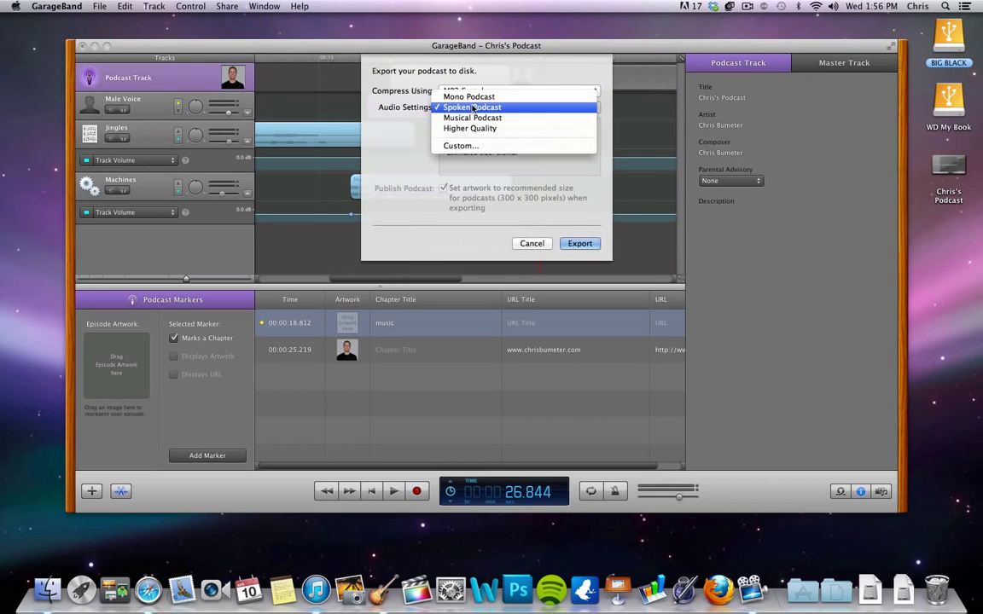
{"action": "left_click", "coordinate": [473, 107]}
{"action": "left_click", "coordinate": [358, 118]}
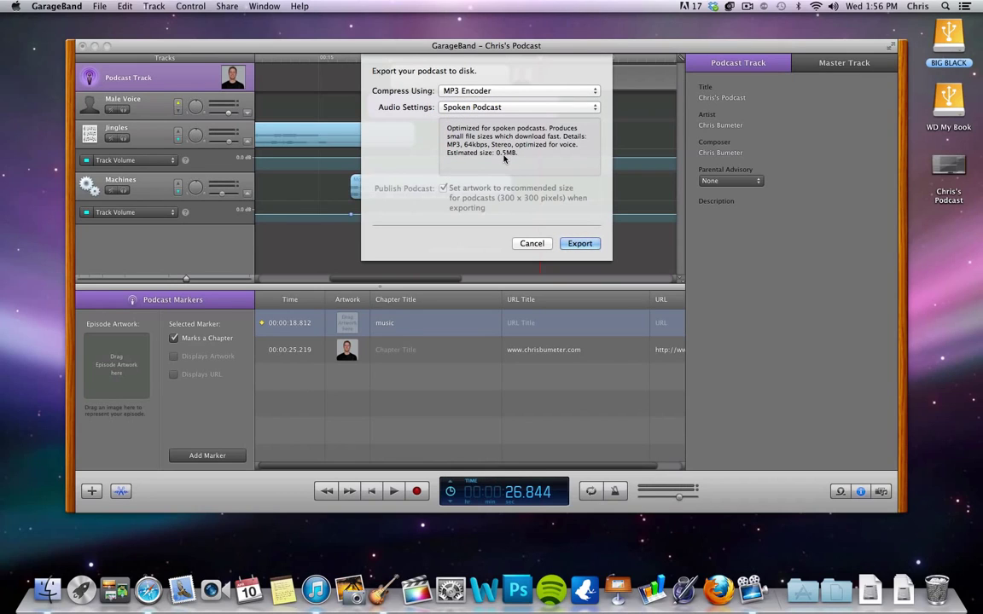
{"action": "left_click", "coordinate": [440, 103]}
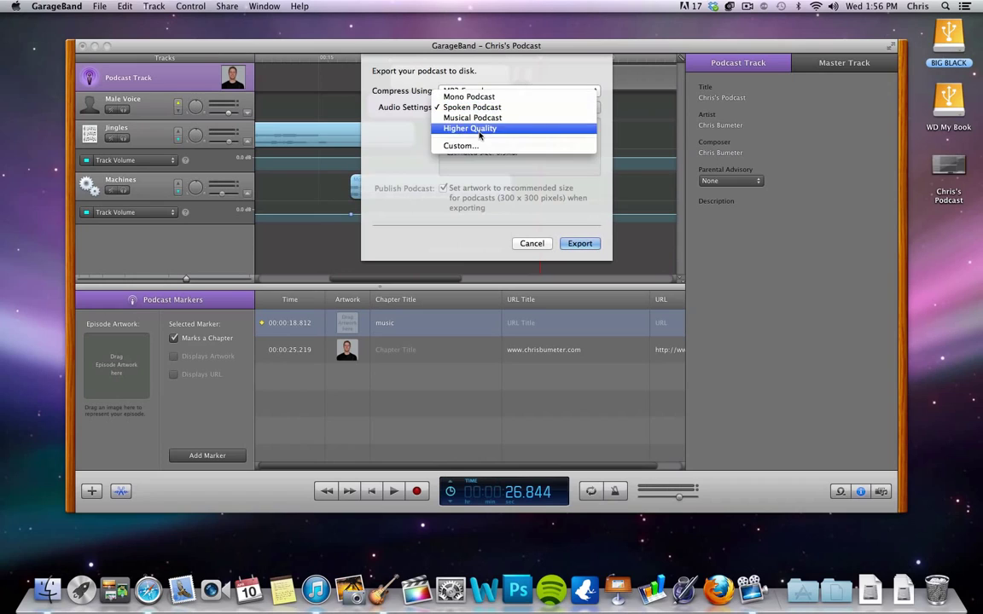
{"action": "left_click", "coordinate": [452, 127]}
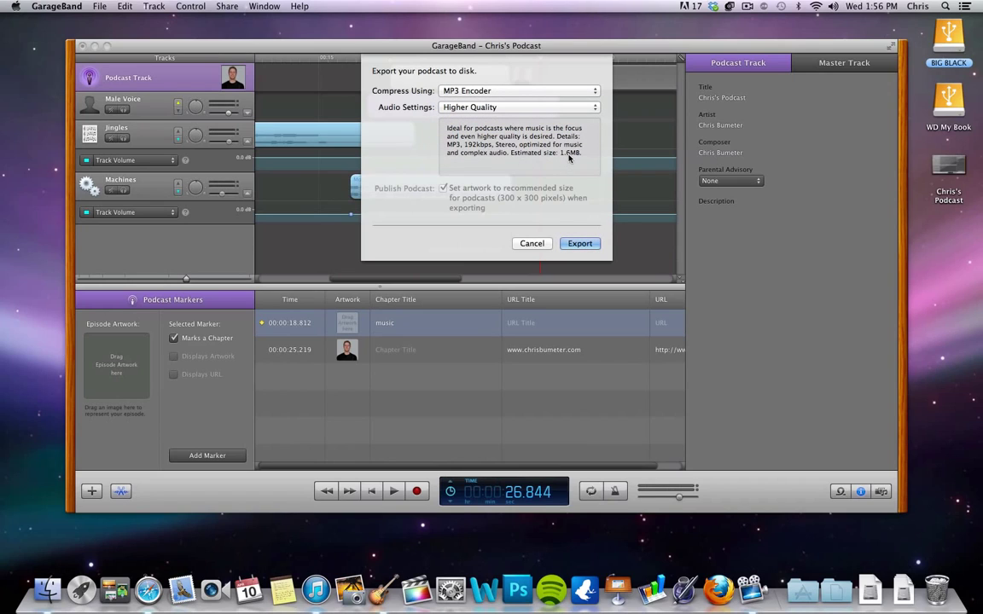
{"action": "left_click", "coordinate": [495, 108]}
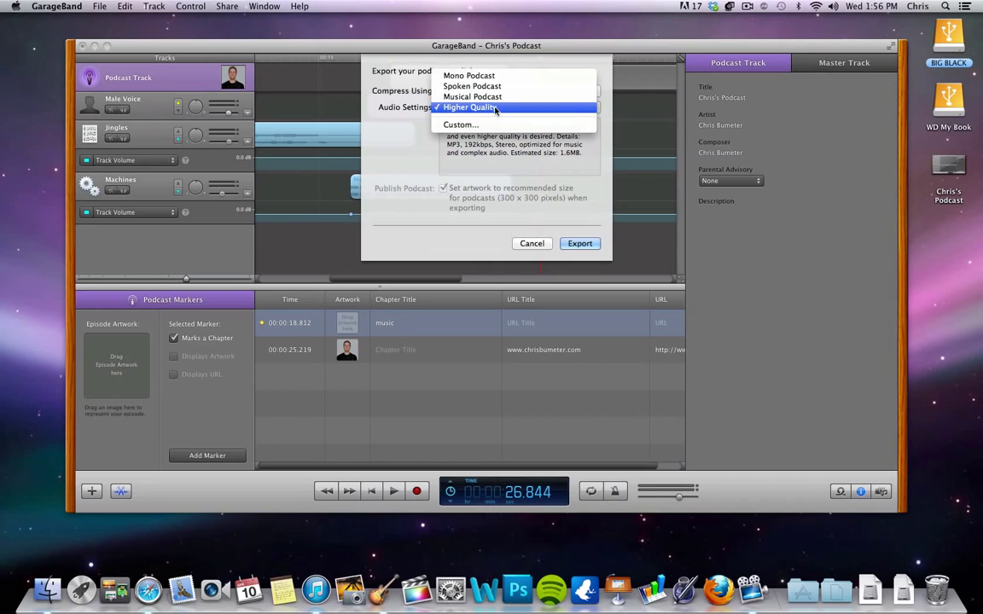
{"action": "left_click", "coordinate": [479, 87]}
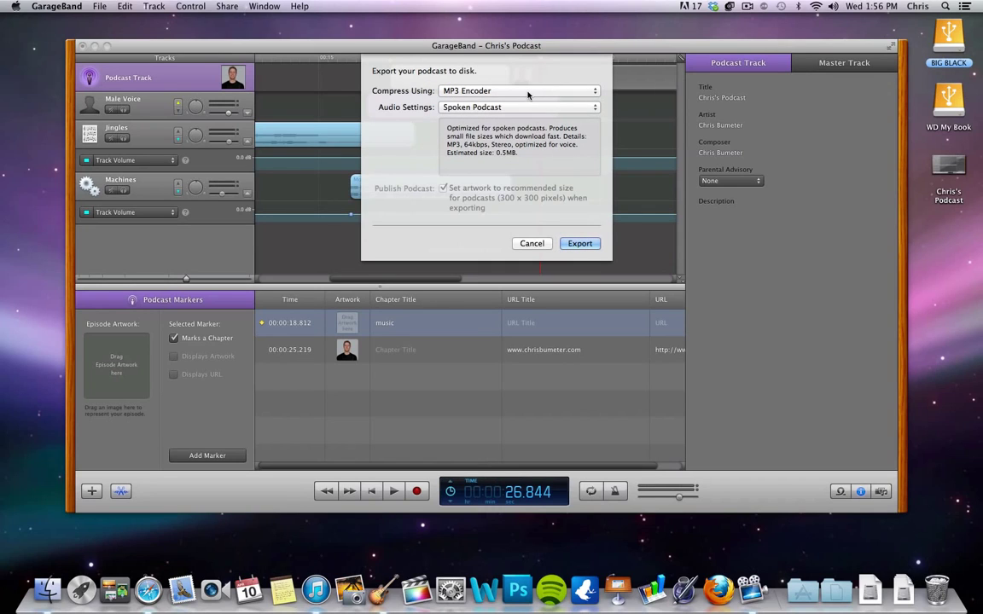
Set compression to the AAC Encoder and continue to the save dialog
{"action": "left_click", "coordinate": [478, 88]}
{"action": "left_click", "coordinate": [520, 137]}
{"action": "left_click", "coordinate": [510, 90]}
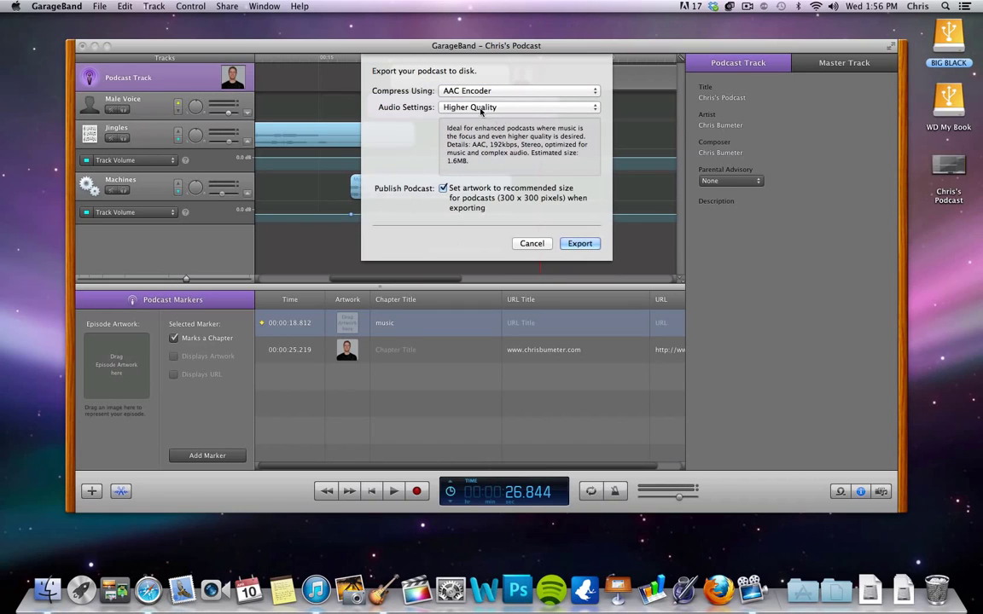
{"action": "left_click", "coordinate": [483, 94]}
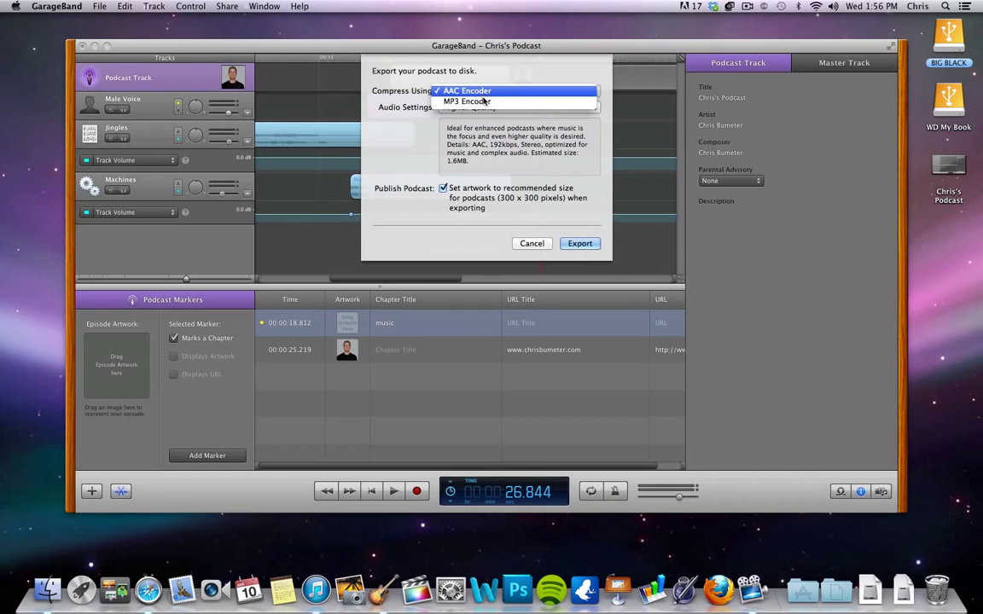
{"action": "left_click", "coordinate": [482, 104]}
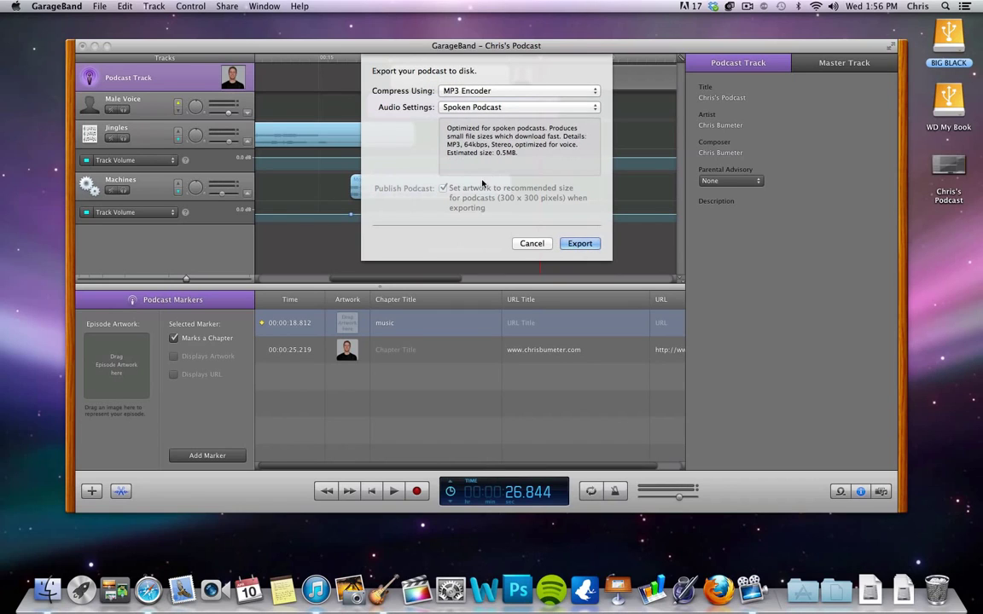
{"action": "left_click", "coordinate": [471, 92]}
{"action": "left_click", "coordinate": [467, 80]}
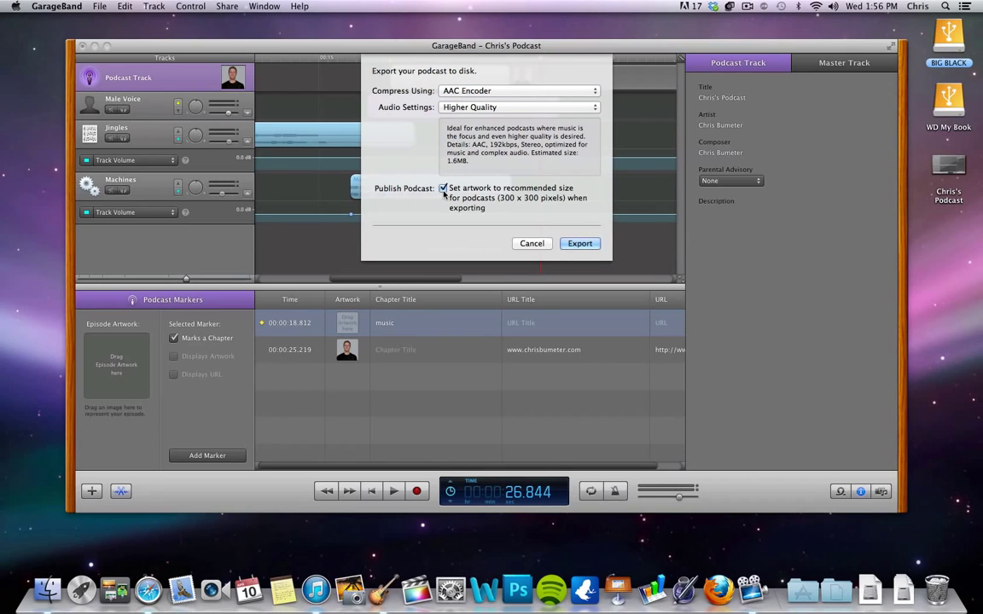
{"action": "left_click", "coordinate": [580, 243]}
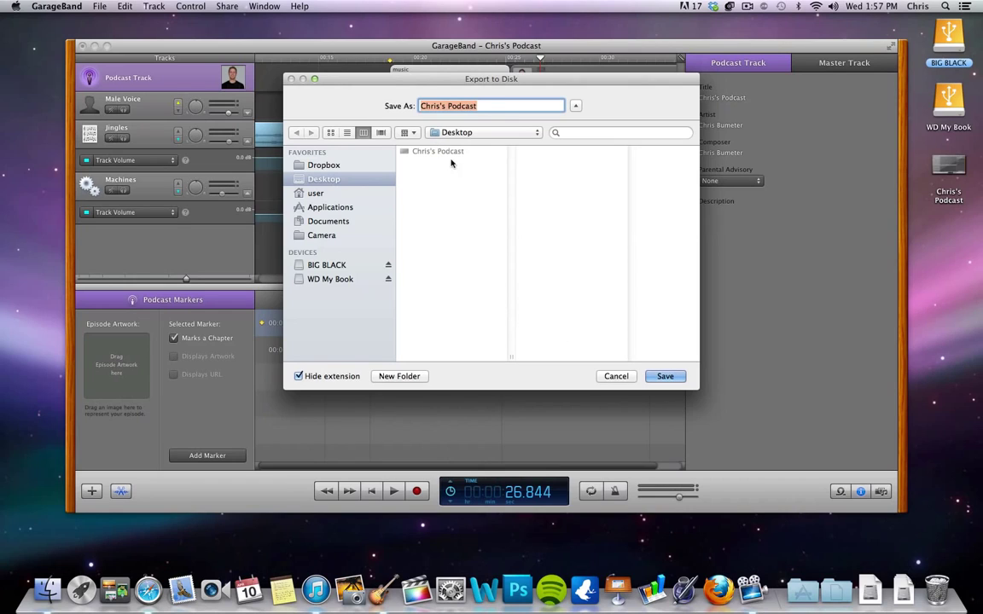
Save the podcast to the Desktop as 'Chris's Podcast finish' and verify the m4a file there
{"action": "left_click", "coordinate": [489, 105]}
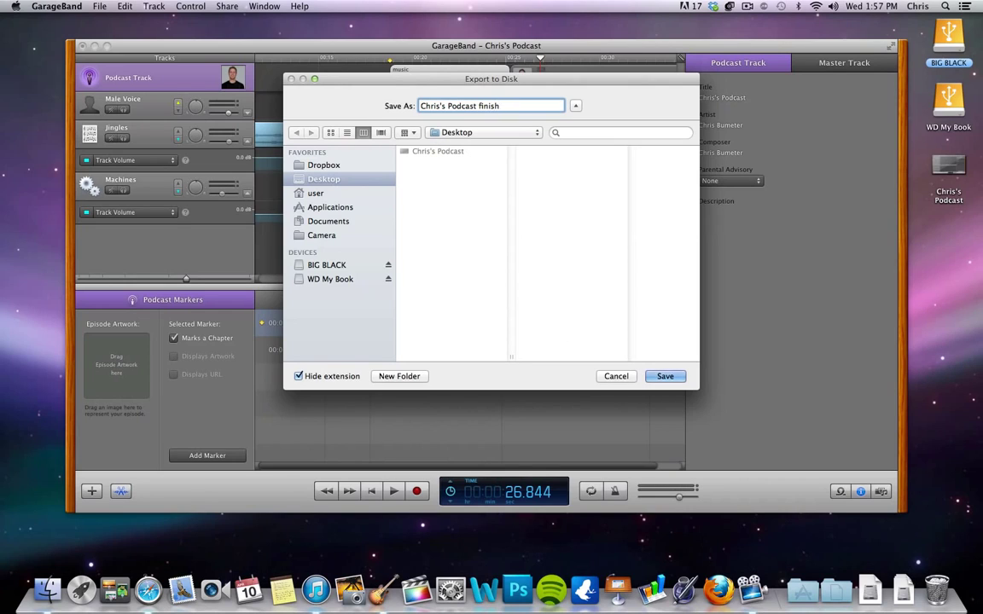
{"action": "left_click", "coordinate": [662, 375]}
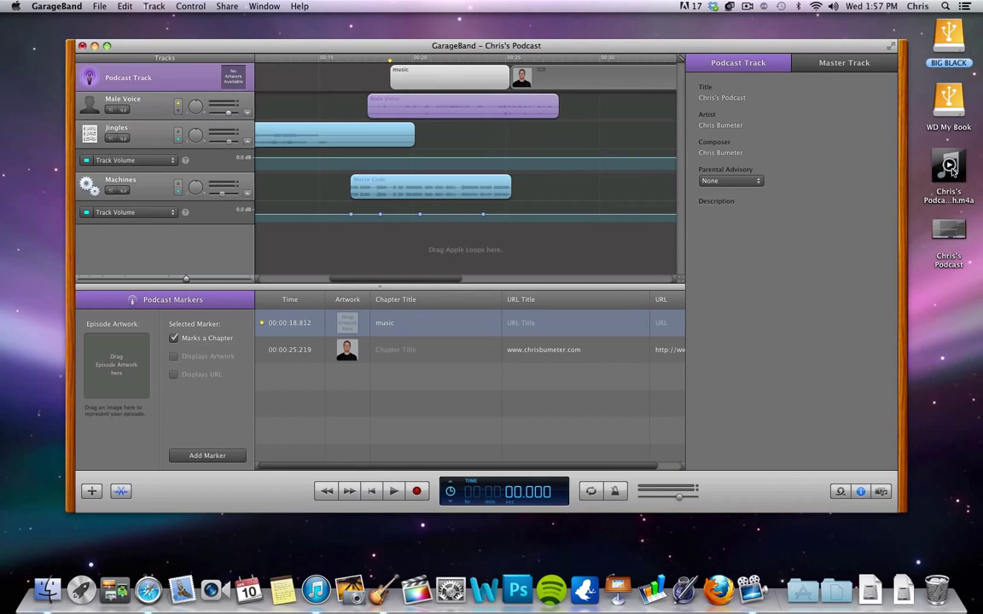
{"action": "left_click", "coordinate": [94, 45]}
{"action": "mouse_move", "coordinate": [926, 181]}
{"action": "left_mouse_down"}
{"action": "mouse_move", "coordinate": [740, 161]}
{"action": "mouse_move", "coordinate": [462, 151]}
{"action": "left_mouse_up"}
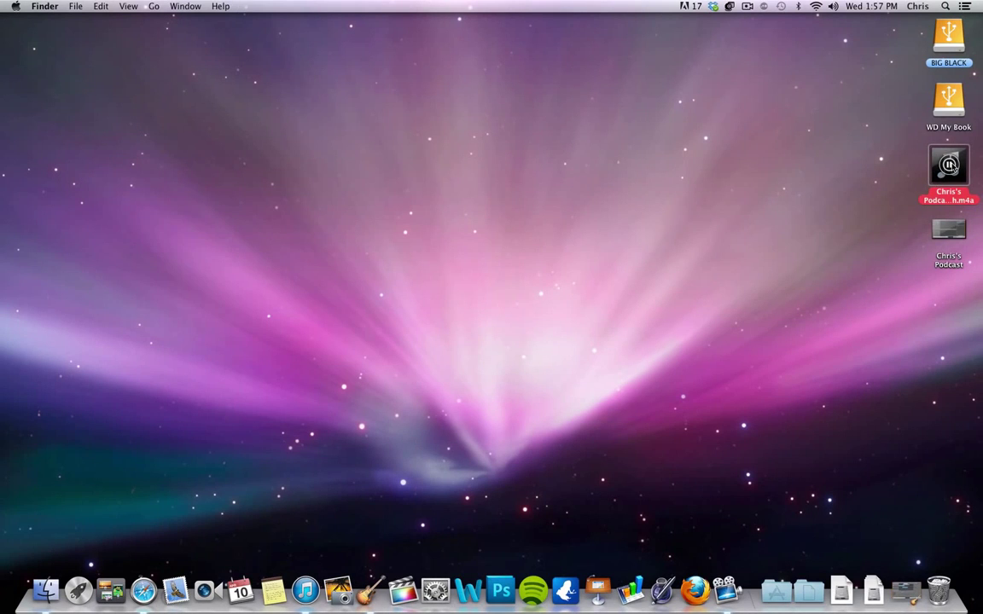
{"action": "left_click", "coordinate": [854, 150]}
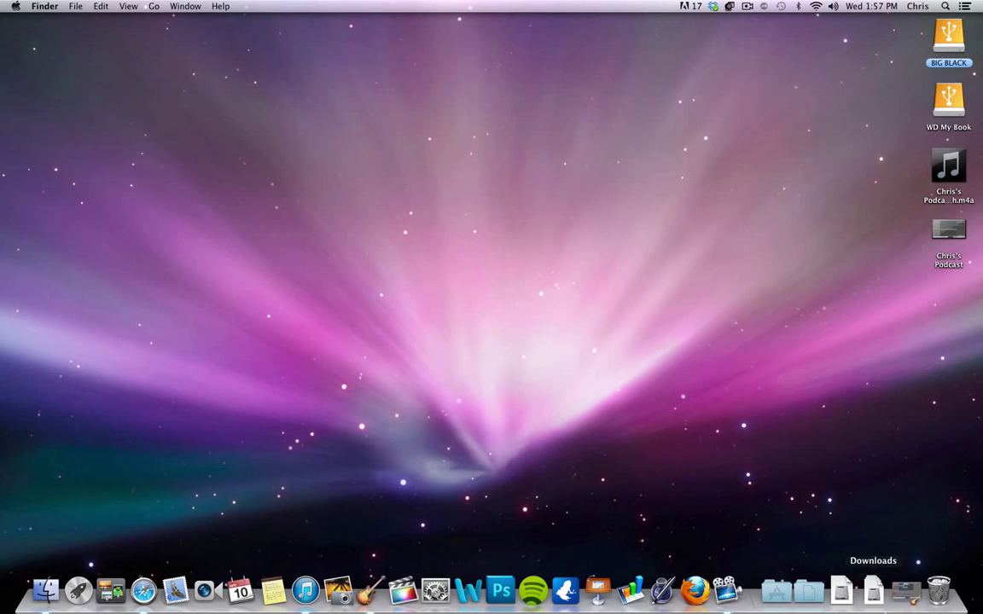
{"action": "left_click", "coordinate": [906, 591]}
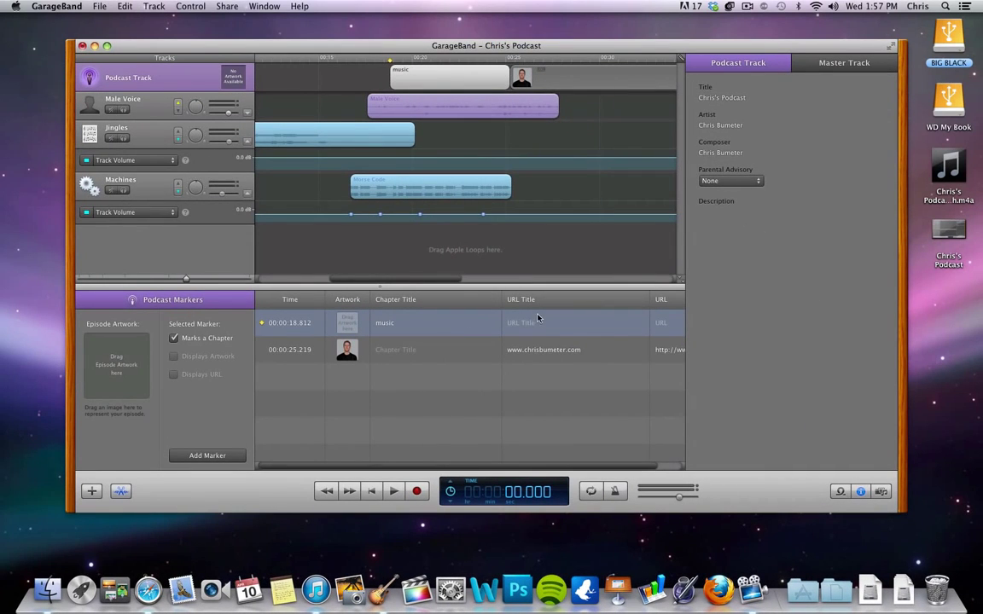
Split the Male Voice region at about 19.5 seconds
{"action": "left_click", "coordinate": [339, 57]}
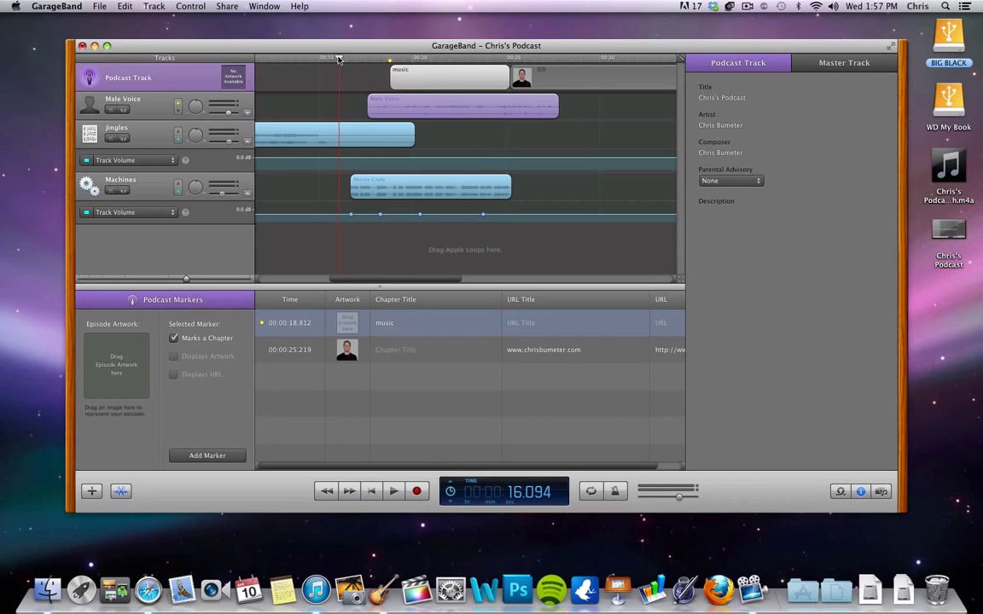
{"action": "left_click", "coordinate": [429, 57]}
{"action": "left_click_drag", "start_coordinate": [377, 57], "coordinate": [401, 59]}
{"action": "left_click", "coordinate": [394, 118]}
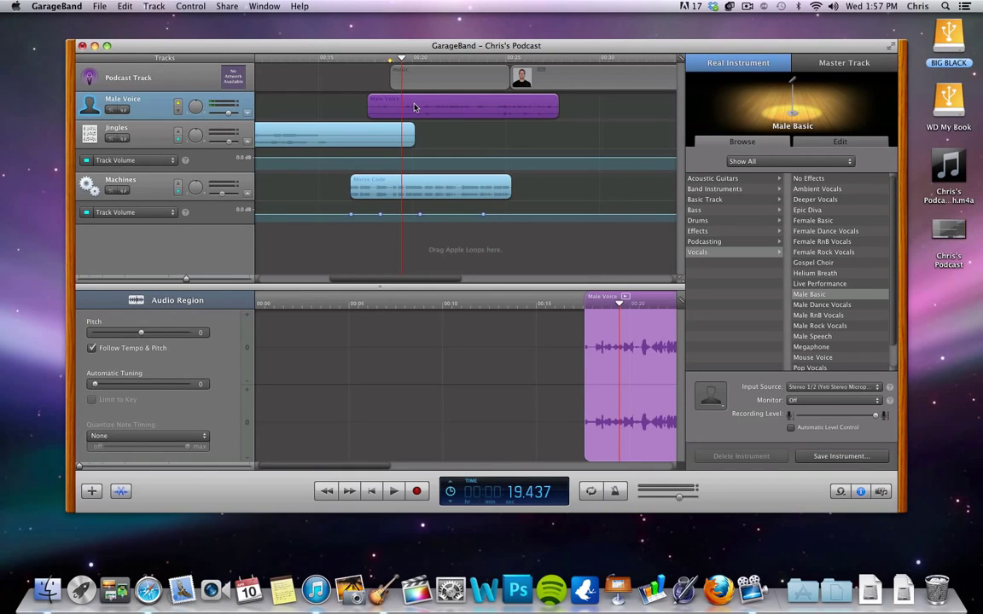
{"action": "key", "text": "super+t"}
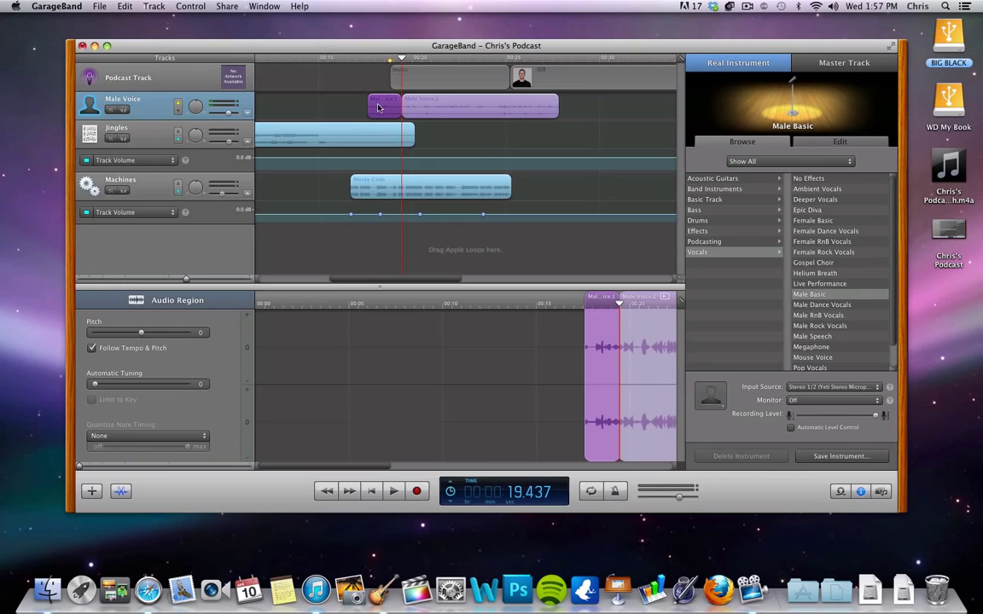
Delete the leading Male Voice.1 piece and extend Male Voice.2's end slightly
{"action": "left_click", "coordinate": [358, 102]}
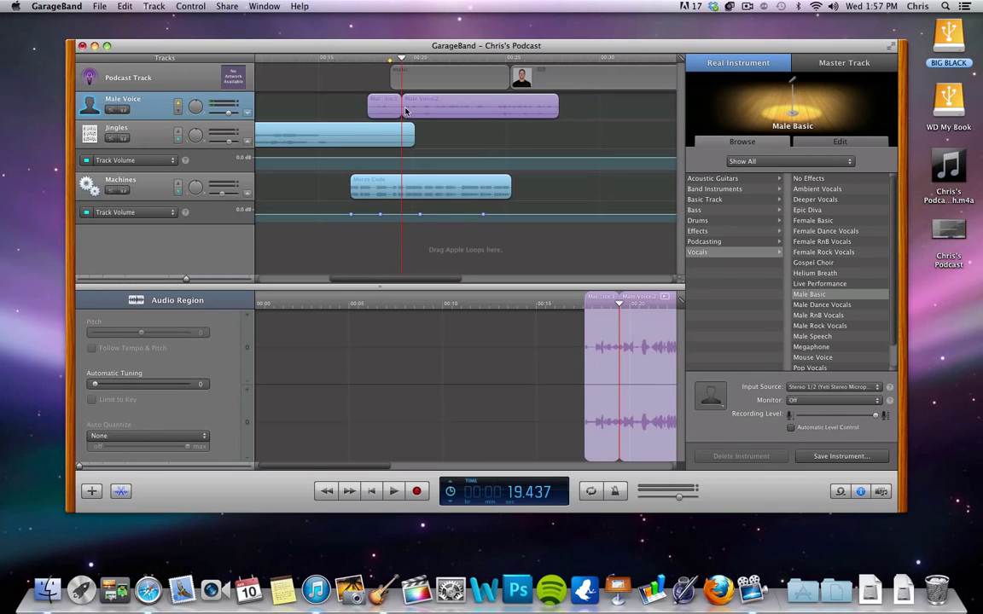
{"action": "left_click", "coordinate": [389, 109]}
{"action": "key", "text": "Delete"}
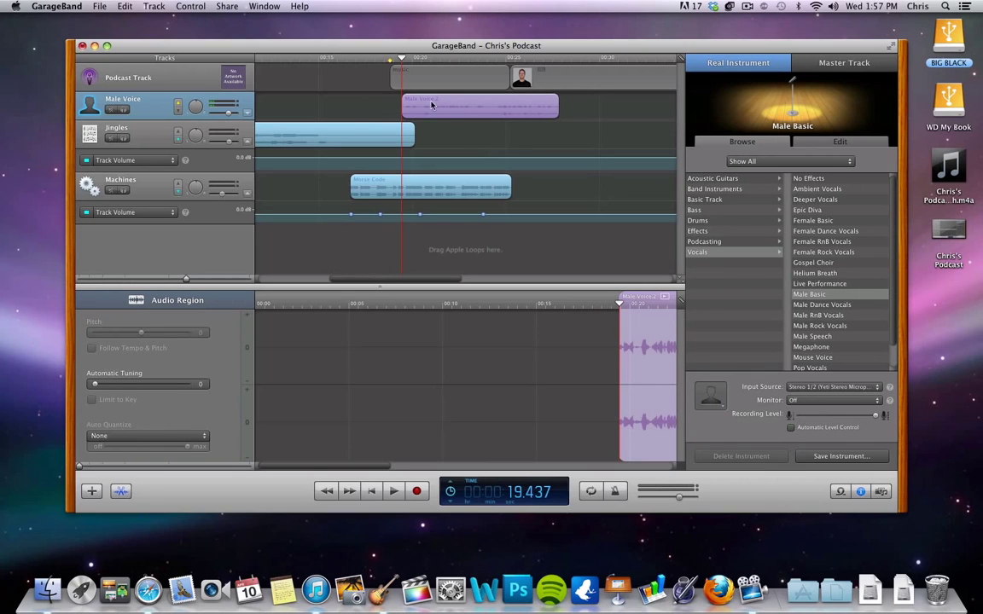
{"action": "left_click", "coordinate": [459, 109]}
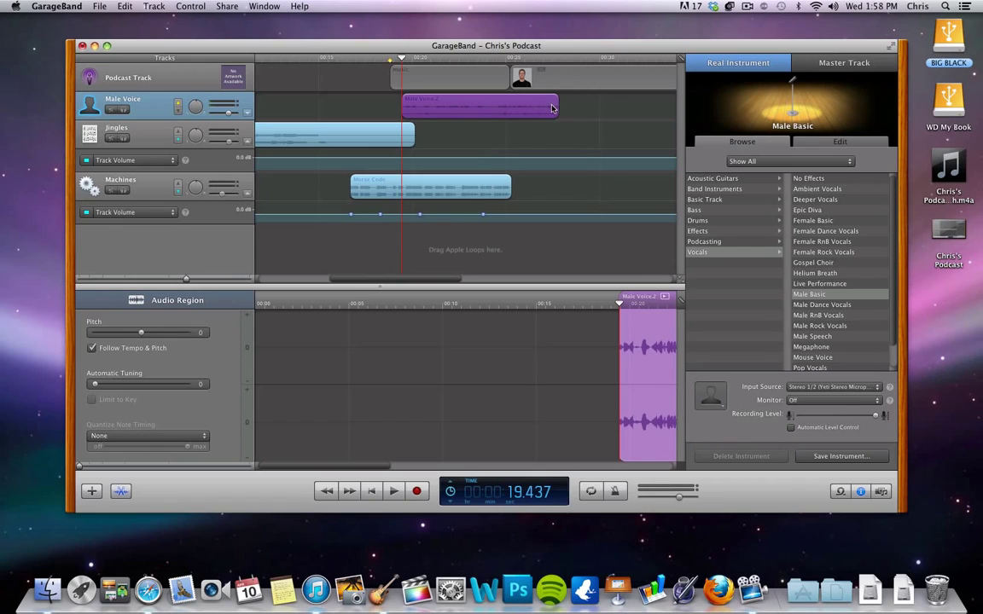
{"action": "left_click_drag", "start_coordinate": [559, 110], "coordinate": [563, 109]}
{"action": "left_click", "coordinate": [206, 5]}
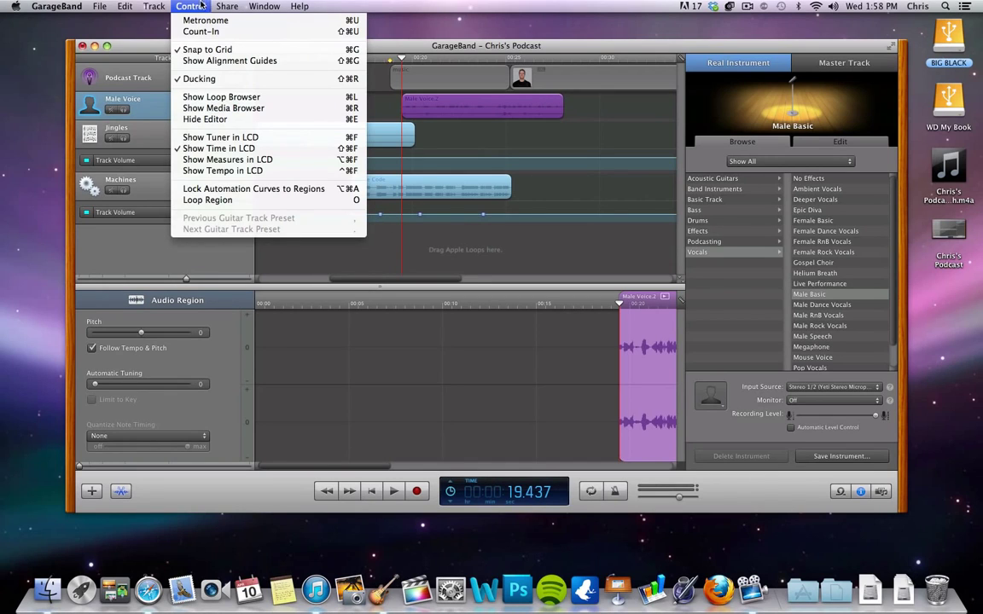
{"action": "left_click", "coordinate": [201, 5]}
{"action": "left_click_drag", "start_coordinate": [402, 58], "coordinate": [426, 64]}
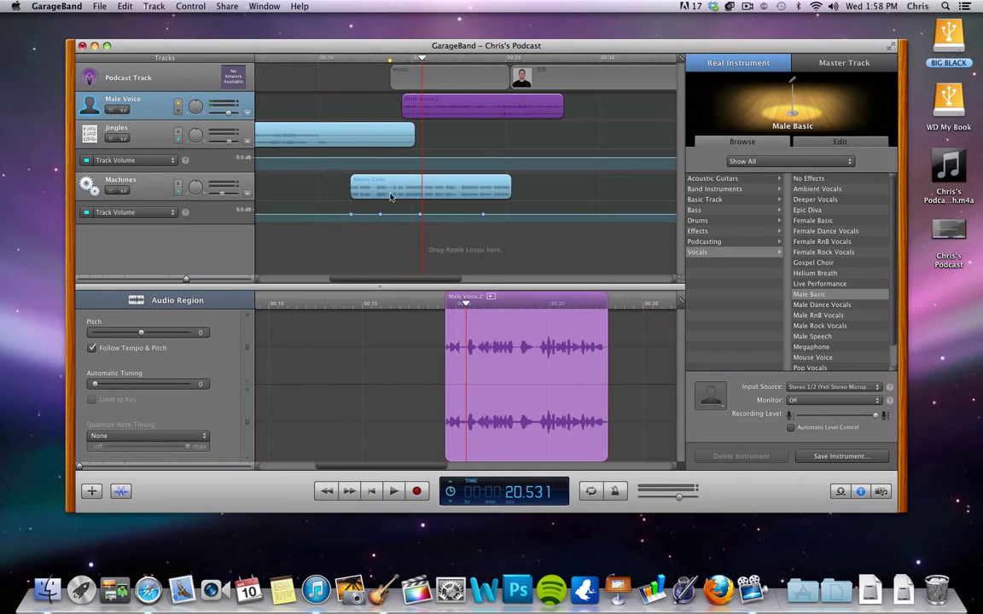
{"action": "left_click_drag", "start_coordinate": [80, 466], "coordinate": [132, 466]}
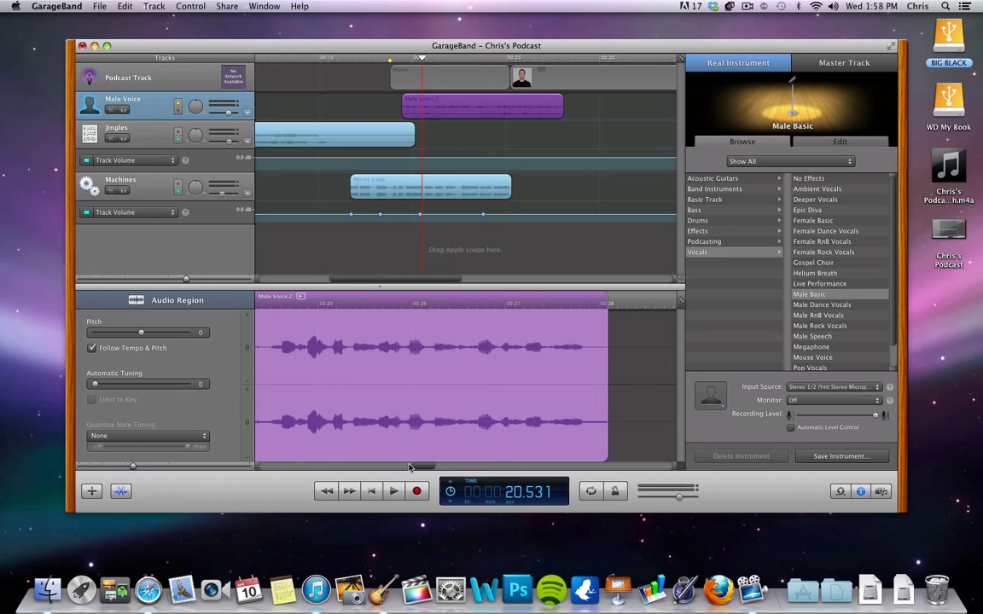
{"action": "left_click_drag", "start_coordinate": [425, 468], "coordinate": [386, 468]}
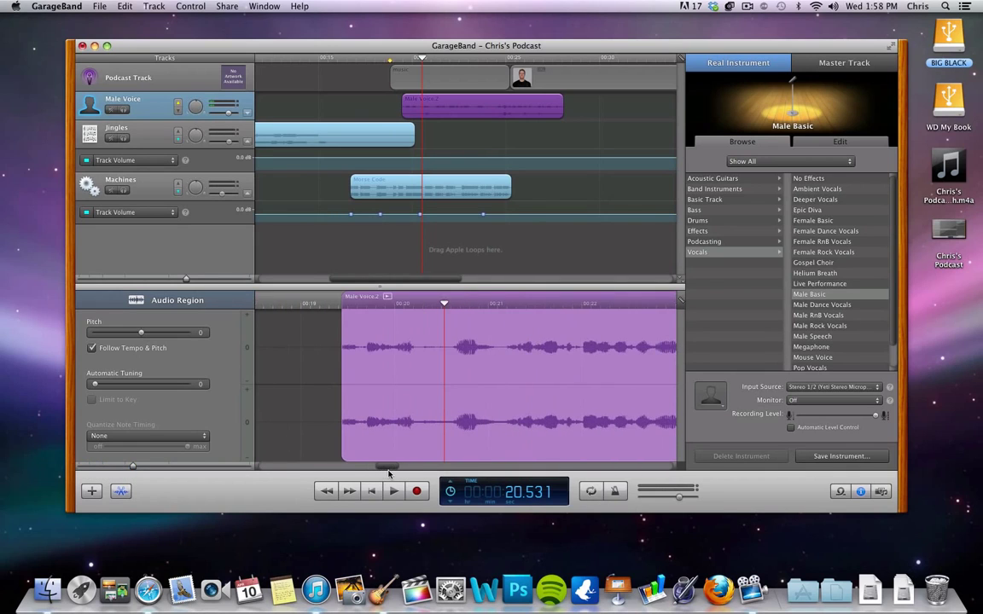
{"action": "key", "text": "Right"}
{"action": "key", "text": "Right"}
{"action": "key", "text": "Right"}
{"action": "left_click", "coordinate": [191, 6]}
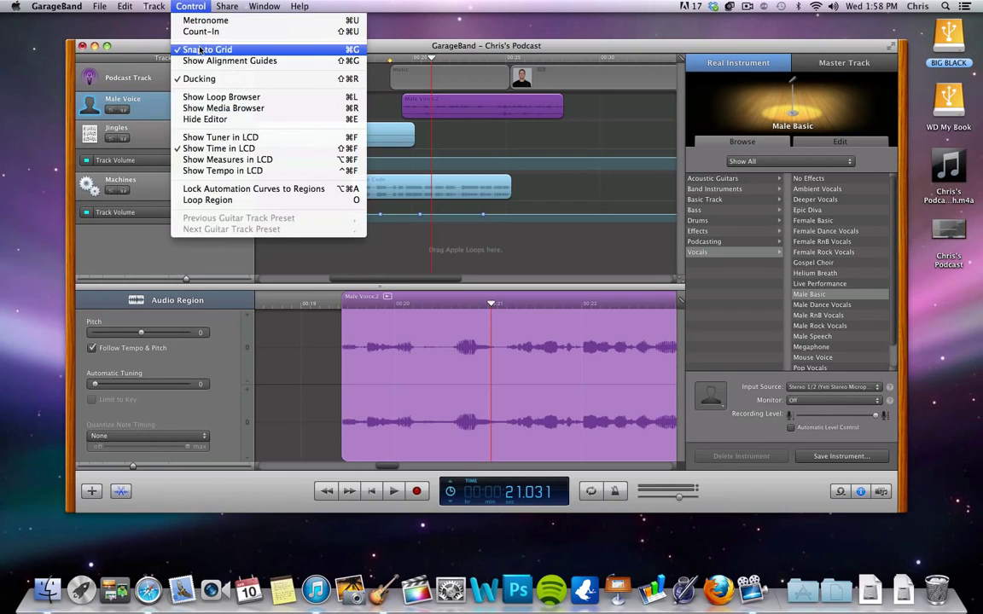
{"action": "left_click", "coordinate": [205, 49]}
{"action": "mouse_move", "coordinate": [431, 57]}
{"action": "left_mouse_down"}
{"action": "mouse_move", "coordinate": [418, 58]}
{"action": "mouse_move", "coordinate": [427, 60]}
{"action": "left_mouse_up"}
{"action": "left_click", "coordinate": [190, 6]}
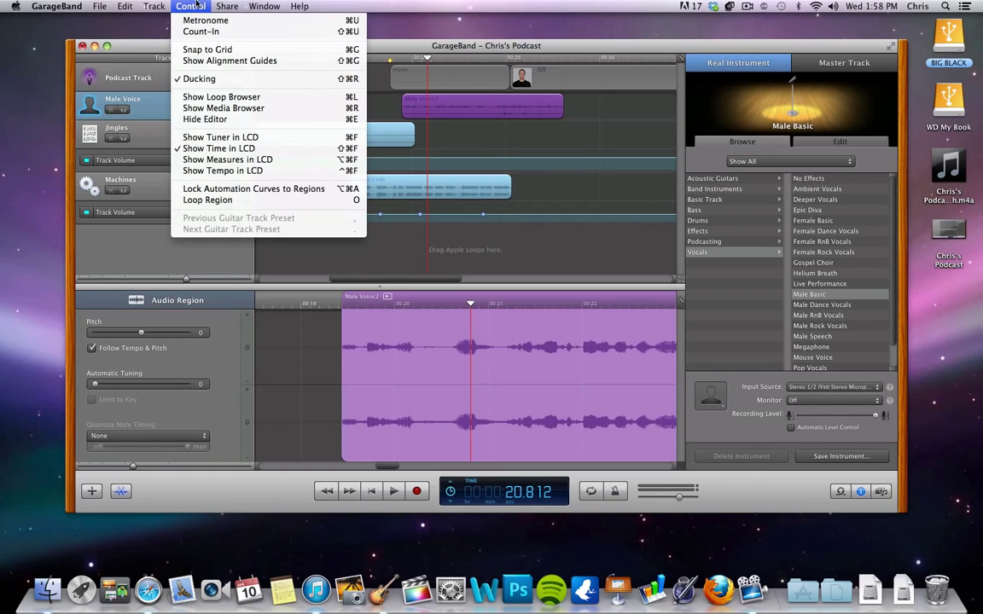
{"action": "left_click", "coordinate": [198, 52]}
{"action": "left_click", "coordinate": [181, 6]}
{"action": "left_click", "coordinate": [181, 6]}
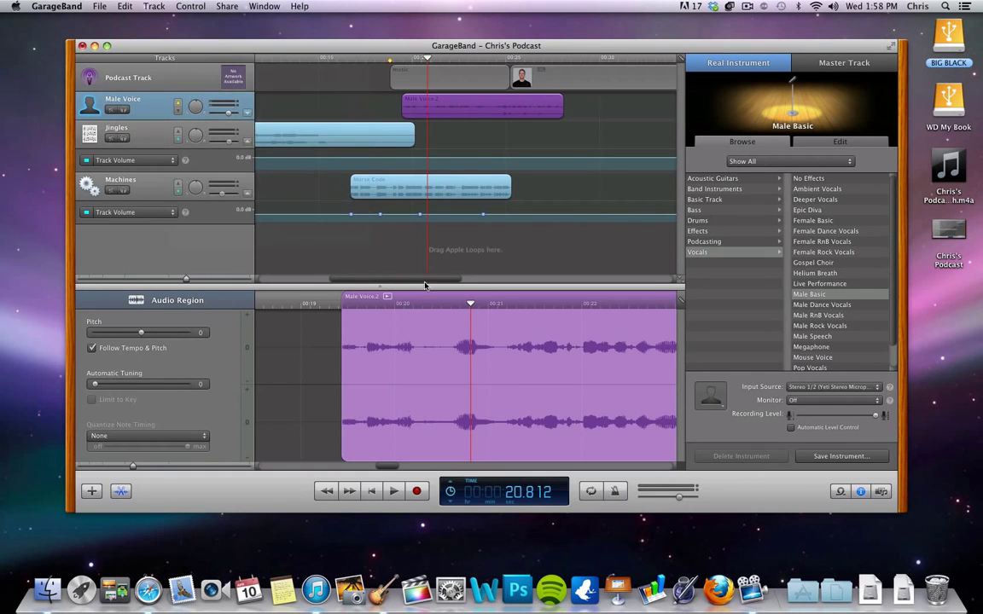
{"action": "left_click_drag", "start_coordinate": [425, 284], "coordinate": [289, 271]}
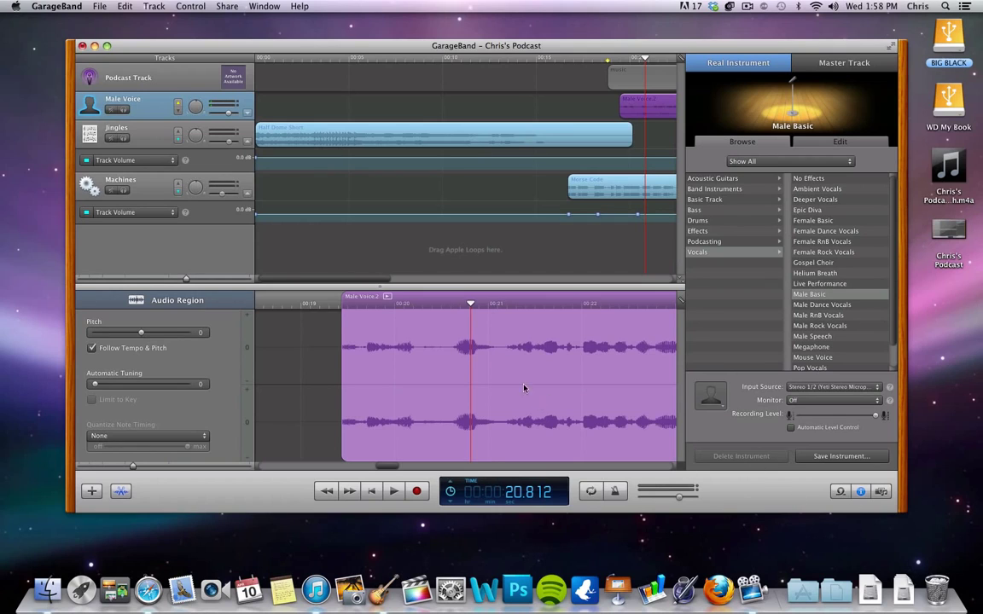
{"action": "mouse_move", "coordinate": [388, 279]}
{"action": "left_mouse_down"}
{"action": "mouse_move", "coordinate": [606, 284]}
{"action": "mouse_move", "coordinate": [340, 274]}
{"action": "left_mouse_up"}
{"action": "left_click_drag", "start_coordinate": [339, 275], "coordinate": [319, 280]}
{"action": "scroll", "coordinate": [387, 258], "scroll_direction": "right", "scroll_amount": 3}
{"action": "scroll", "coordinate": [387, 257], "scroll_direction": "right", "scroll_amount": 3}
{"action": "left_click_drag", "start_coordinate": [438, 287], "coordinate": [344, 282]}
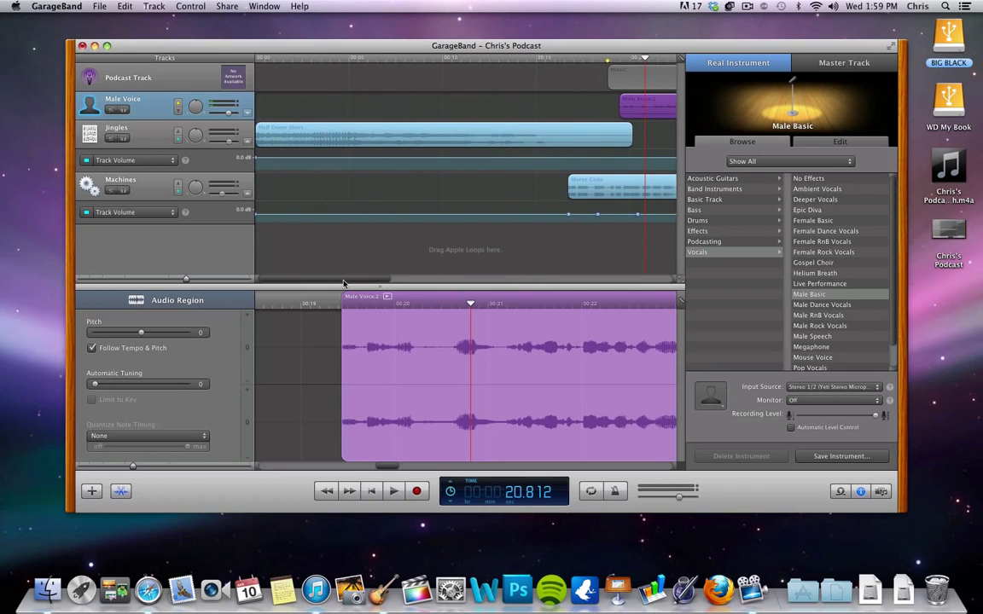